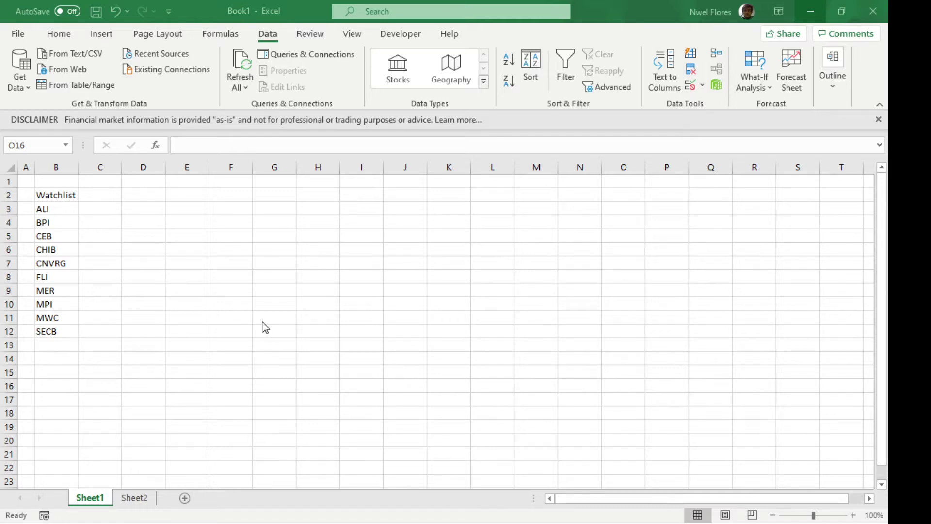
# - Convert the ten tickers ALI through SECB in B3:B12 to linked Stocks data types
pyautogui.click(121, 208)
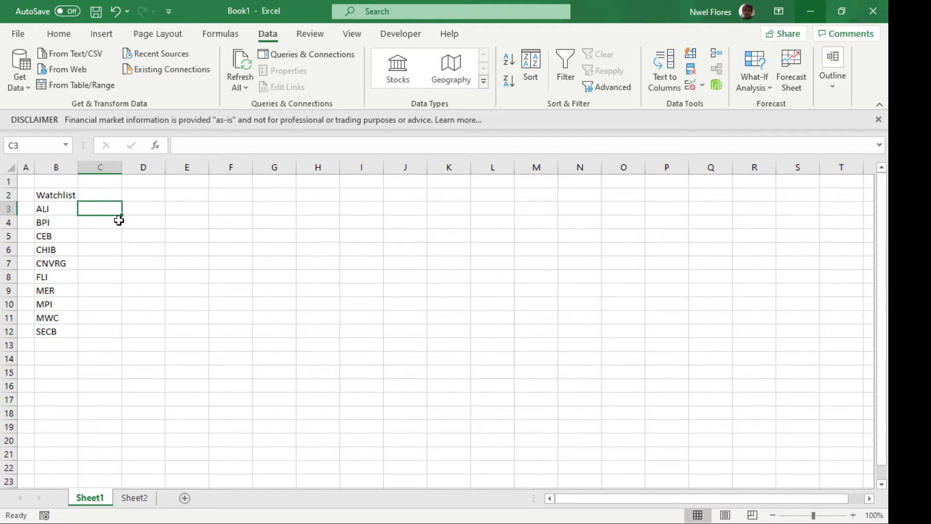
pyautogui.click(155, 212)
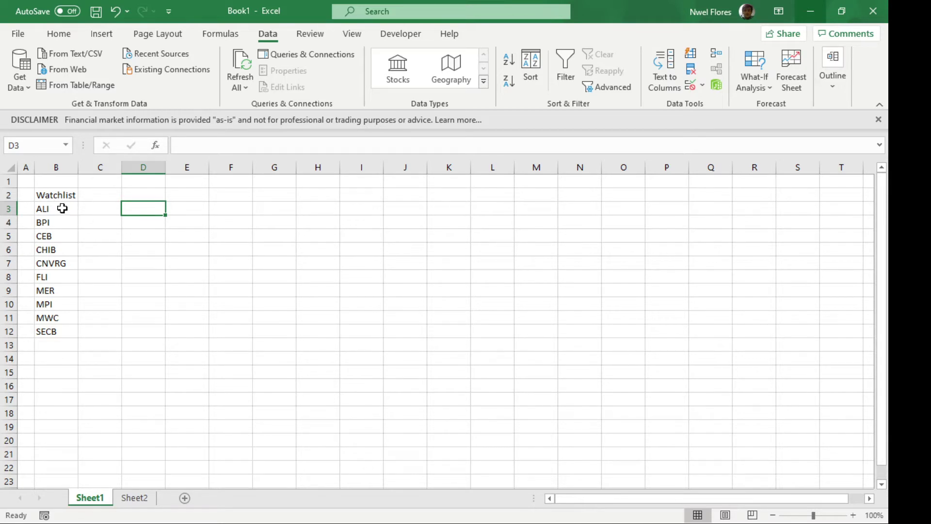
pyautogui.click(63, 208)
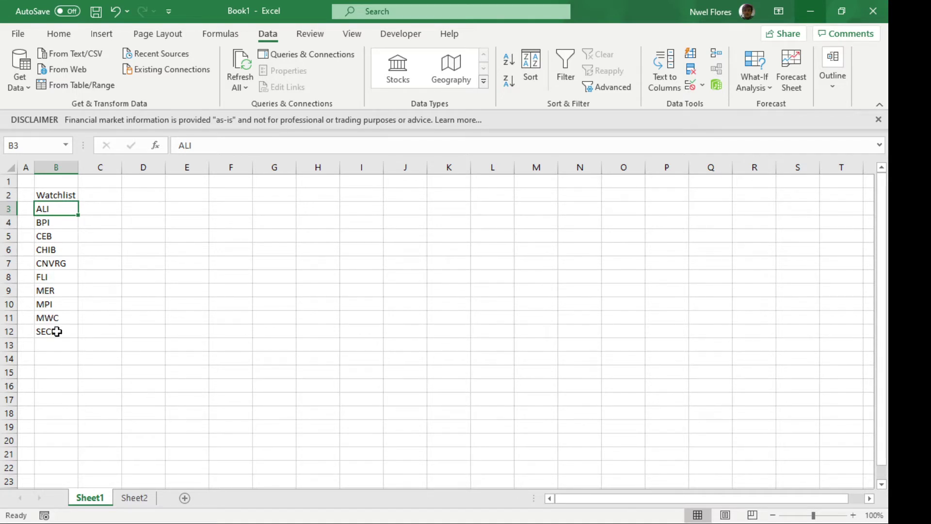
pyautogui.moveTo(57, 331); pyautogui.dragTo(57, 212)
pyautogui.click(98, 228)
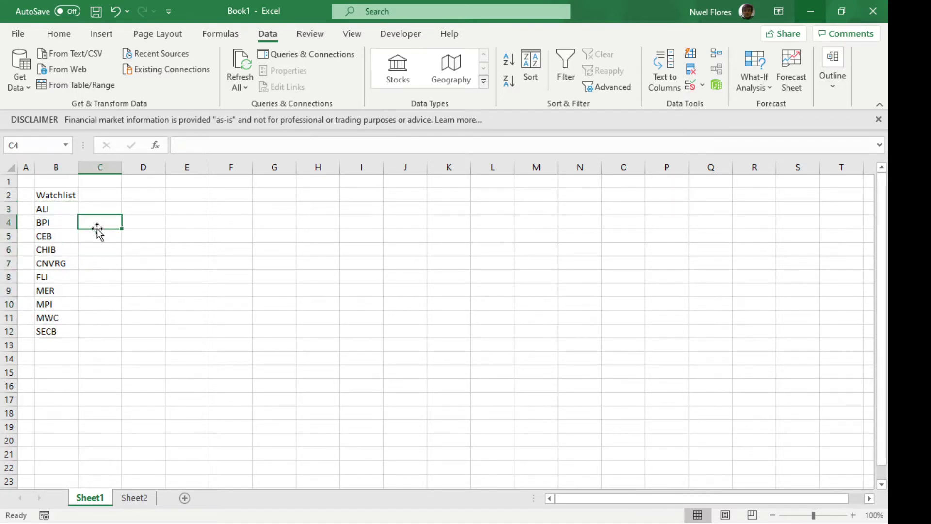
pyautogui.click(54, 193)
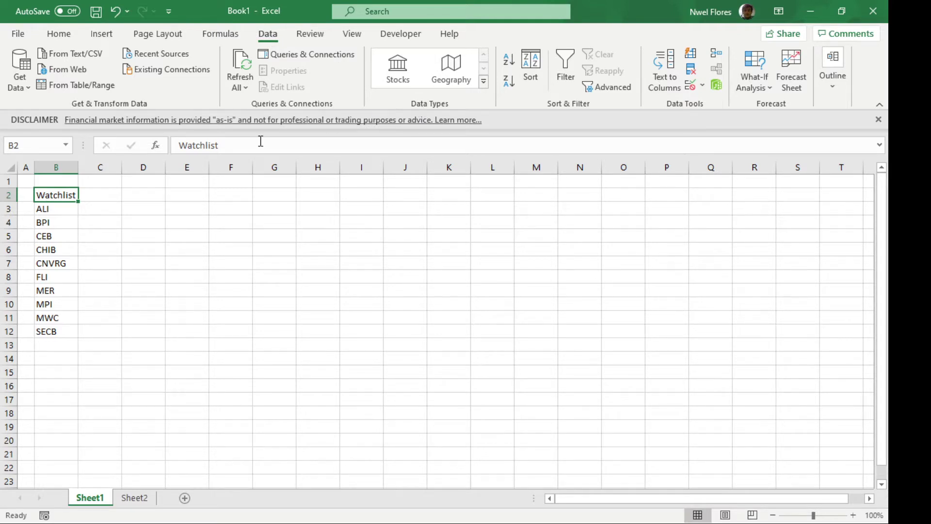
pyautogui.moveTo(55, 210); pyautogui.dragTo(56, 334)
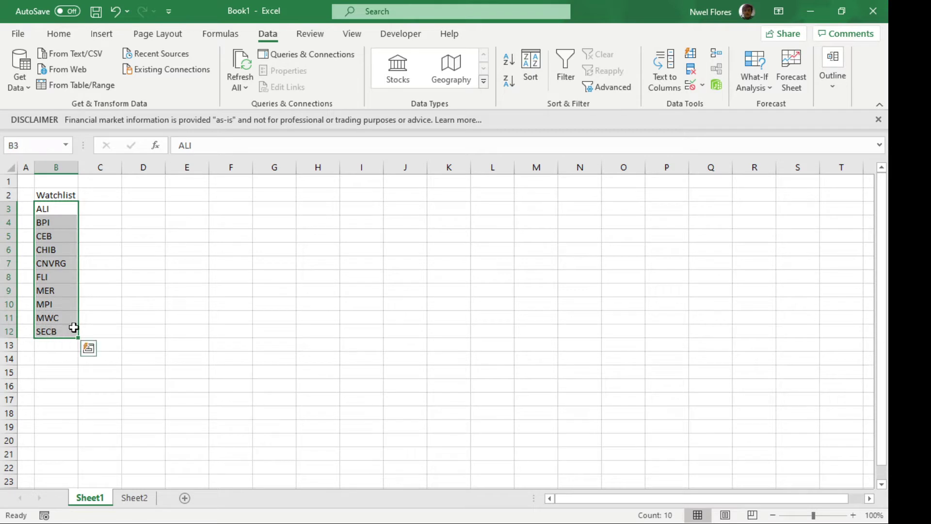
pyautogui.click(405, 71)
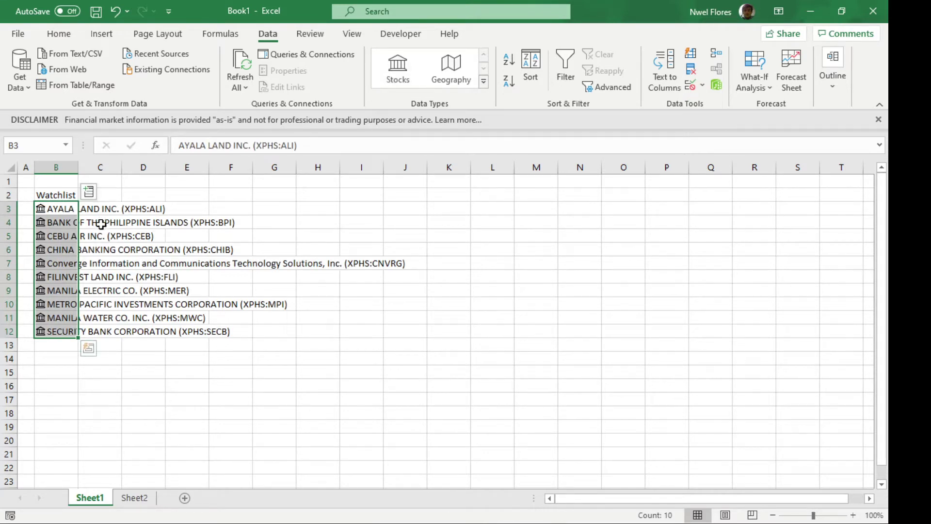
# - Add the Previous close, Price and P/E fields beside the ten stocks
pyautogui.click(90, 195)
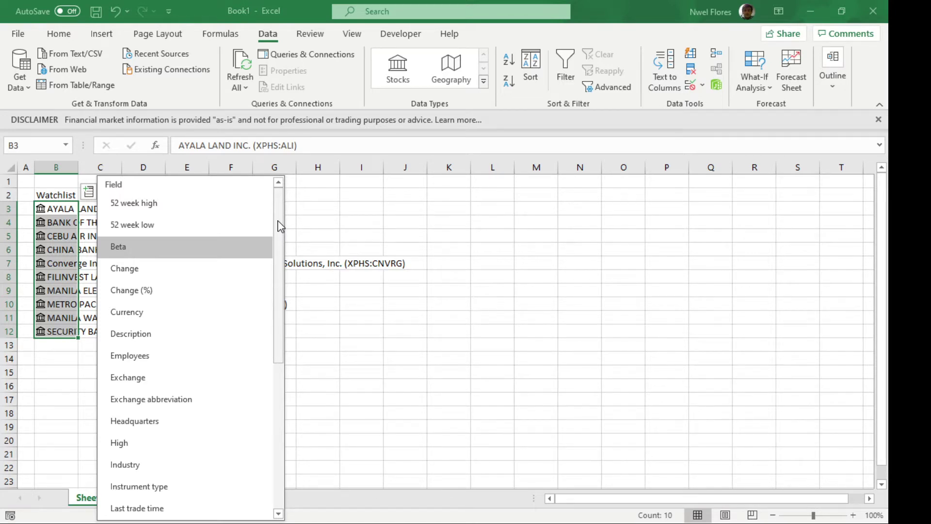
pyautogui.moveTo(279, 226); pyautogui.dragTo(269, 358)
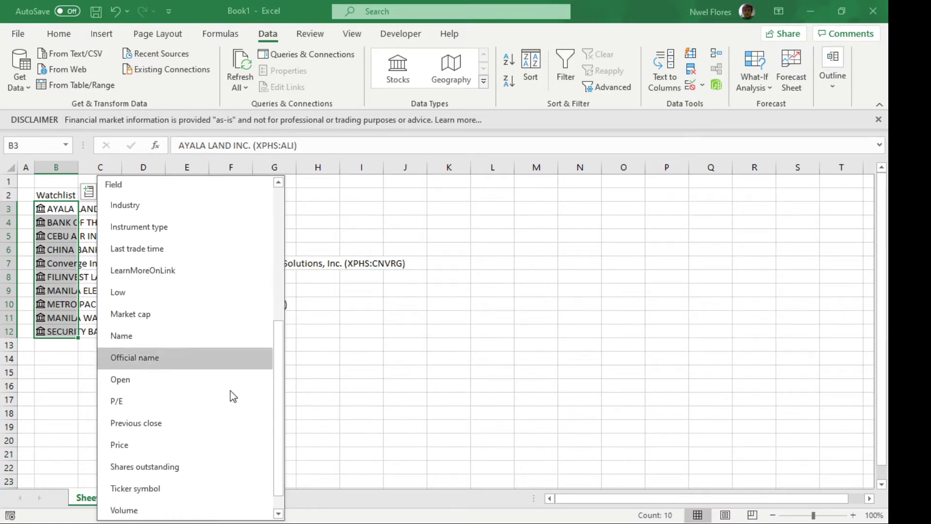
pyautogui.click(180, 434)
pyautogui.click(88, 192)
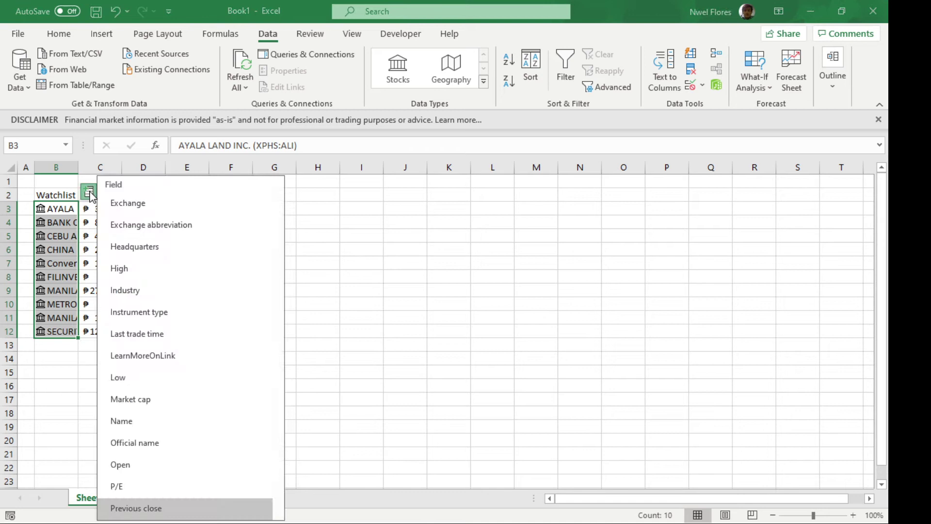
pyautogui.moveTo(277, 334); pyautogui.dragTo(283, 408)
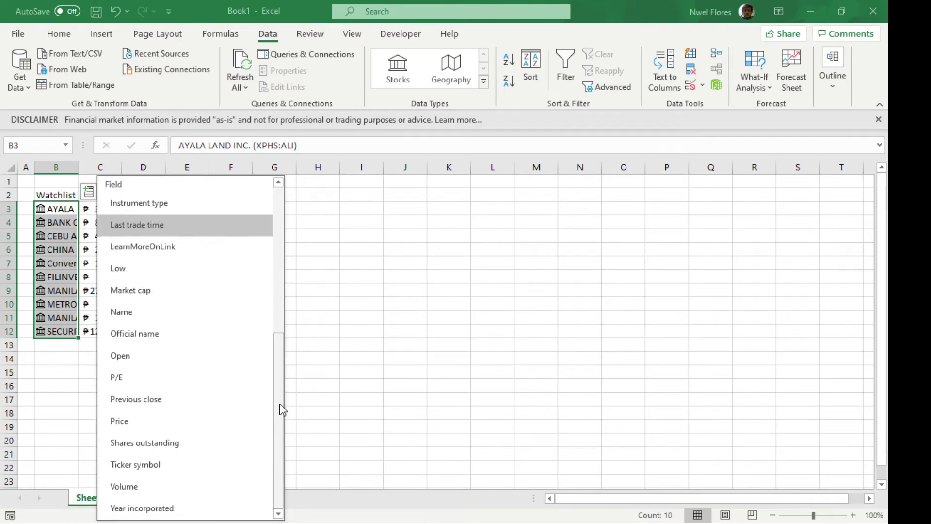
pyautogui.click(196, 425)
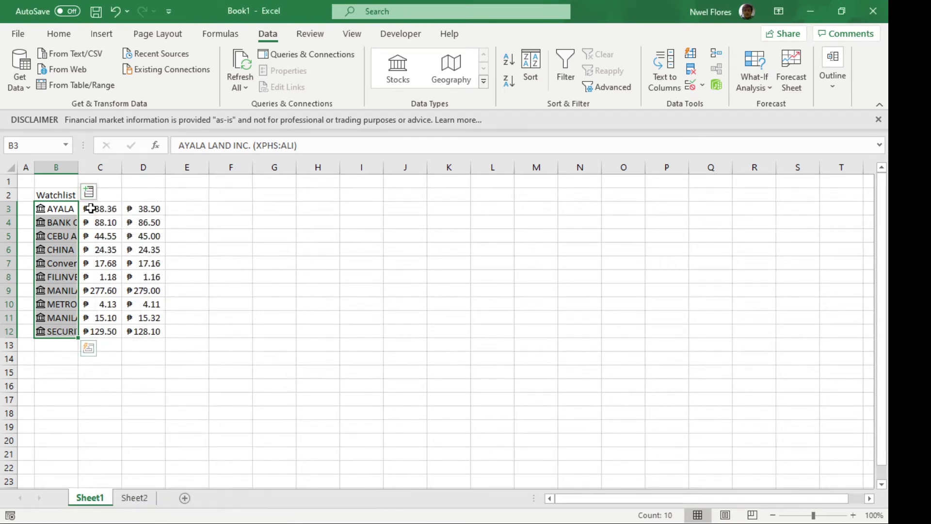
pyautogui.click(88, 192)
pyautogui.moveTo(279, 353); pyautogui.dragTo(277, 387)
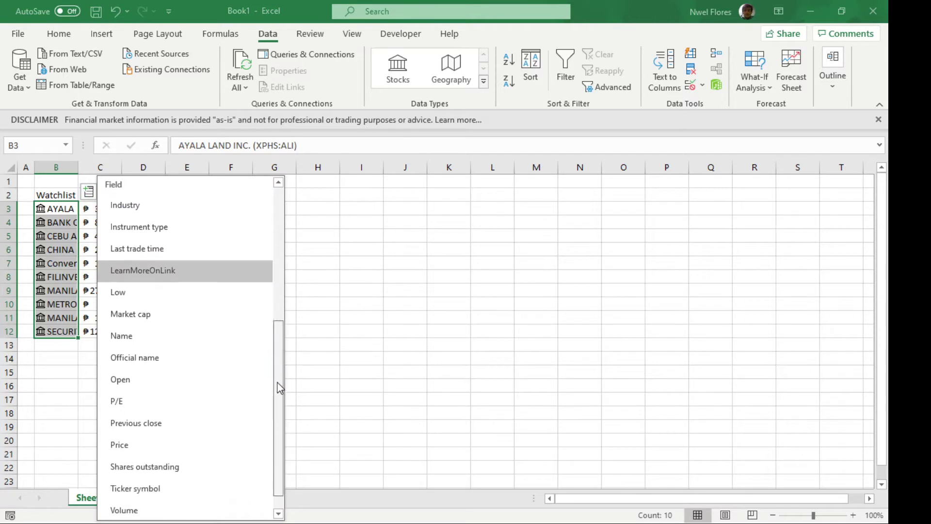
pyautogui.click(168, 407)
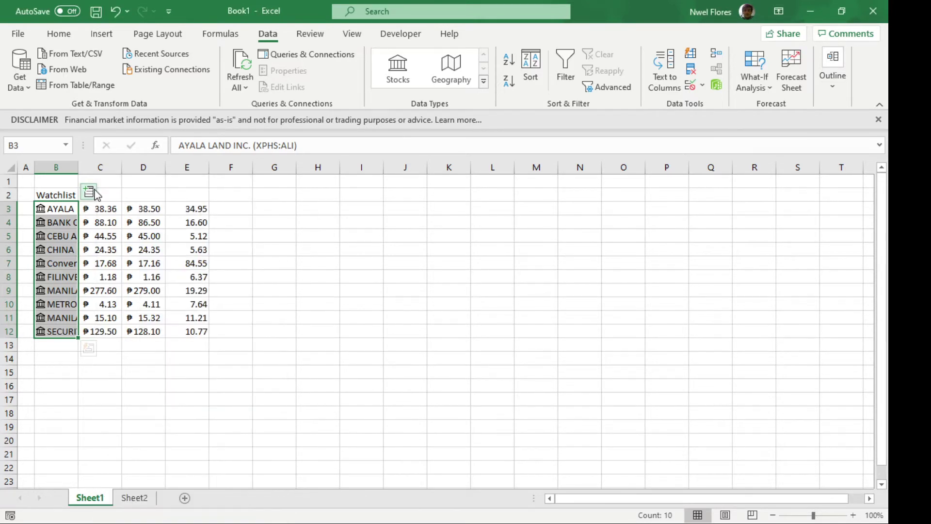
# - Add Market cap (autofitting column F), 52 week high and 52 week low fields
pyautogui.click(88, 192)
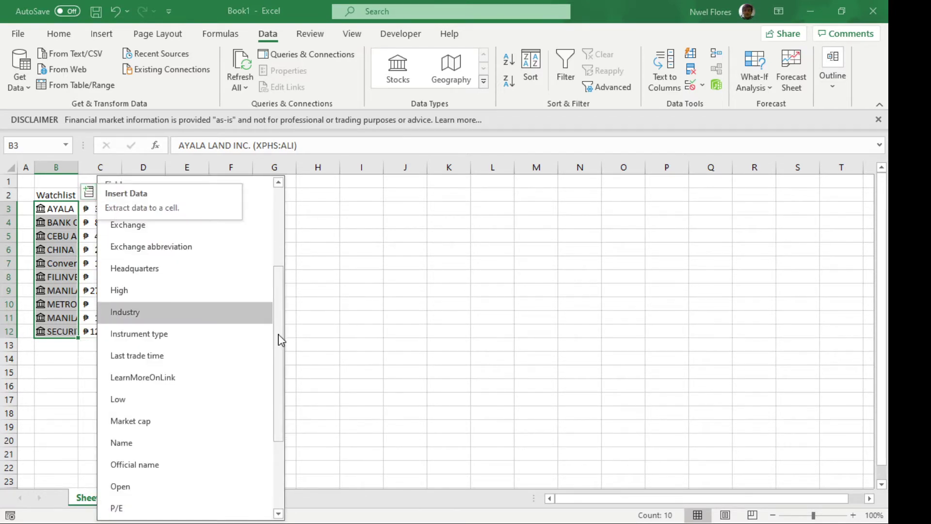
pyautogui.moveTo(285, 345)
pyautogui.mouseDown()
pyautogui.moveTo(283, 356)
pyautogui.moveTo(283, 345)
pyautogui.mouseUp()
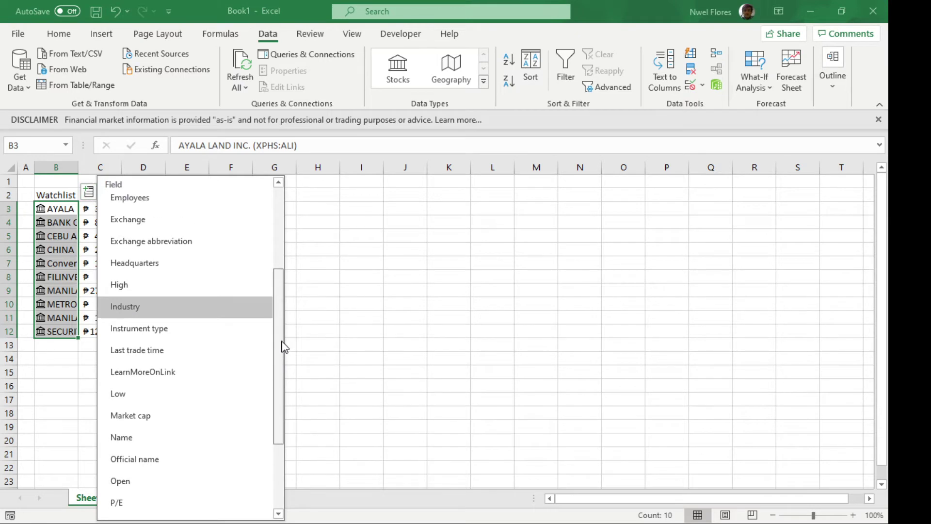
pyautogui.click(179, 418)
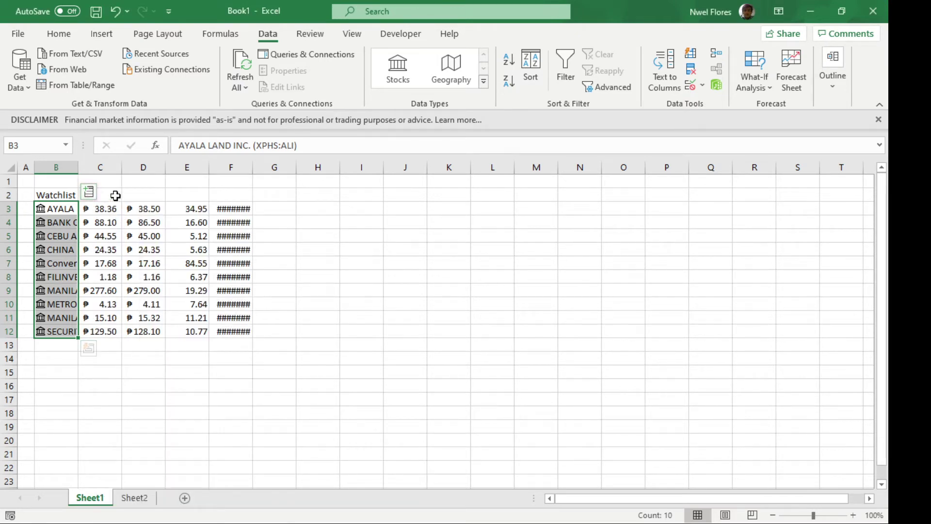
pyautogui.doubleClick(252, 169)
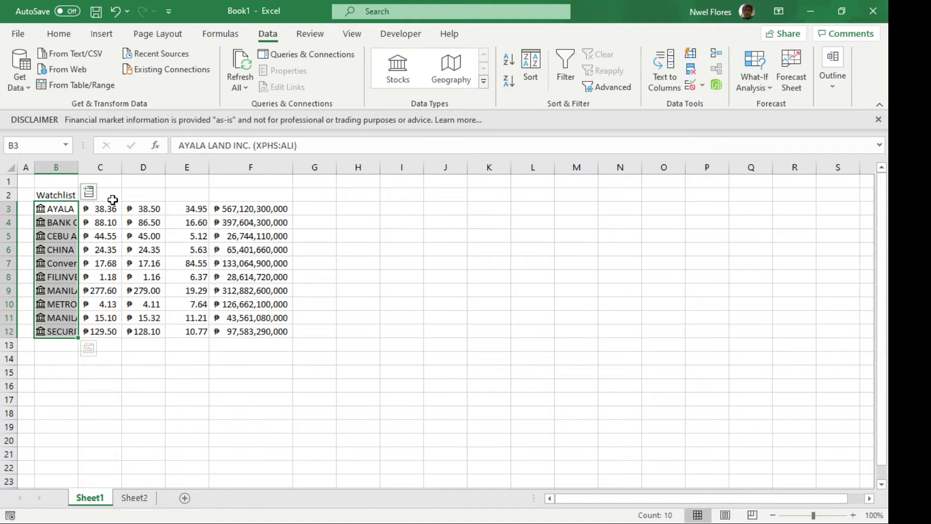
pyautogui.click(88, 193)
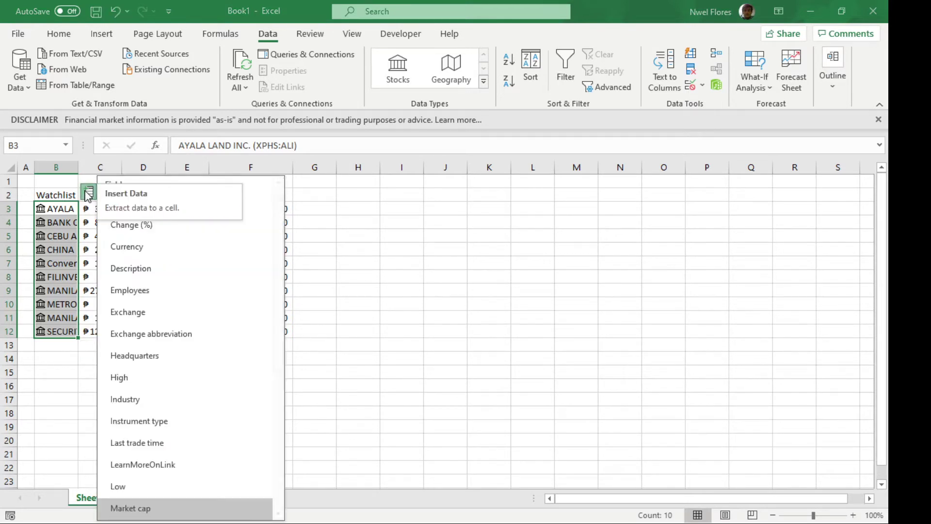
pyautogui.moveTo(284, 287); pyautogui.dragTo(280, 209)
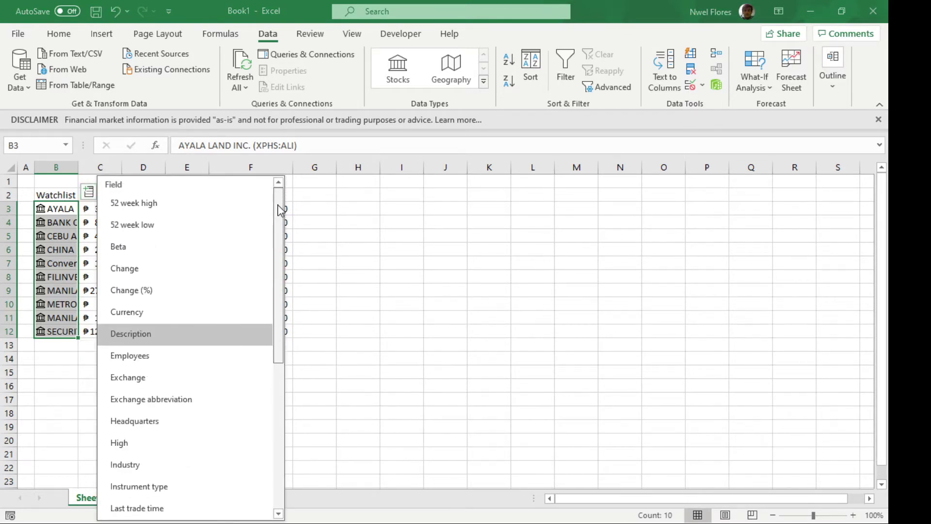
pyautogui.click(187, 205)
pyautogui.click(89, 192)
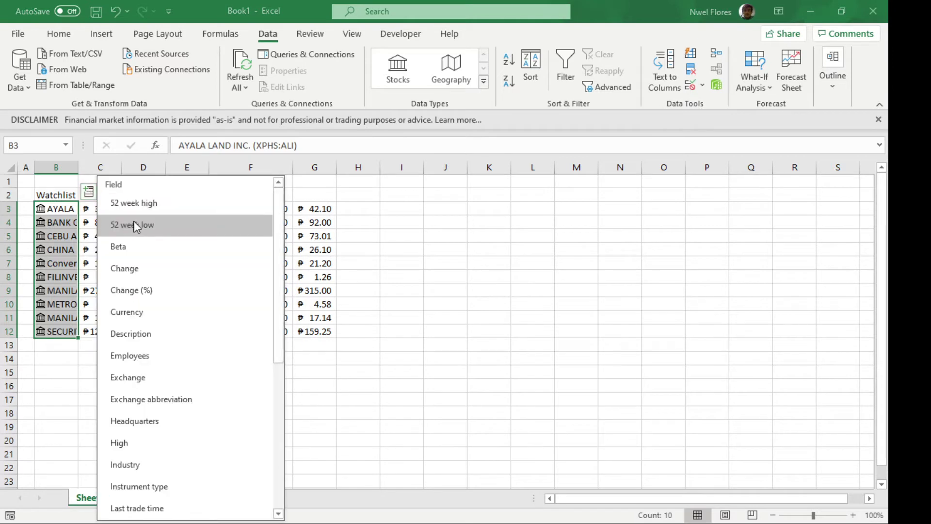
pyautogui.click(141, 223)
pyautogui.click(158, 260)
pyautogui.click(100, 208)
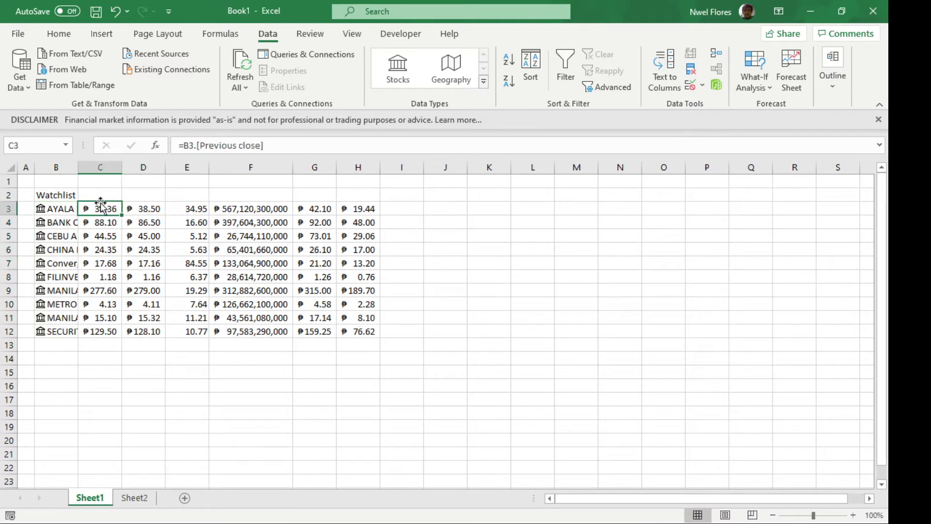
# - Enter the headers Previous Close, Price and P/E in C2:E2
pyautogui.press('Up')
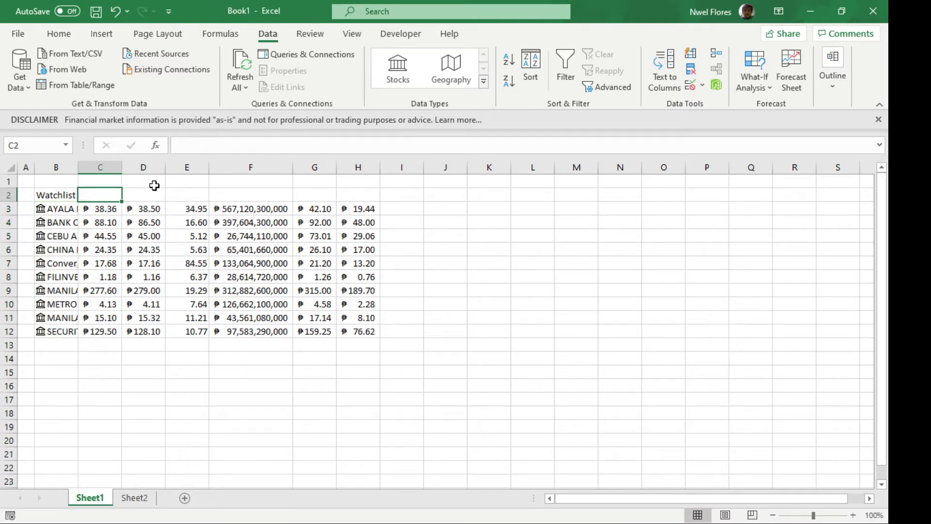
pyautogui.write('Previous Close')
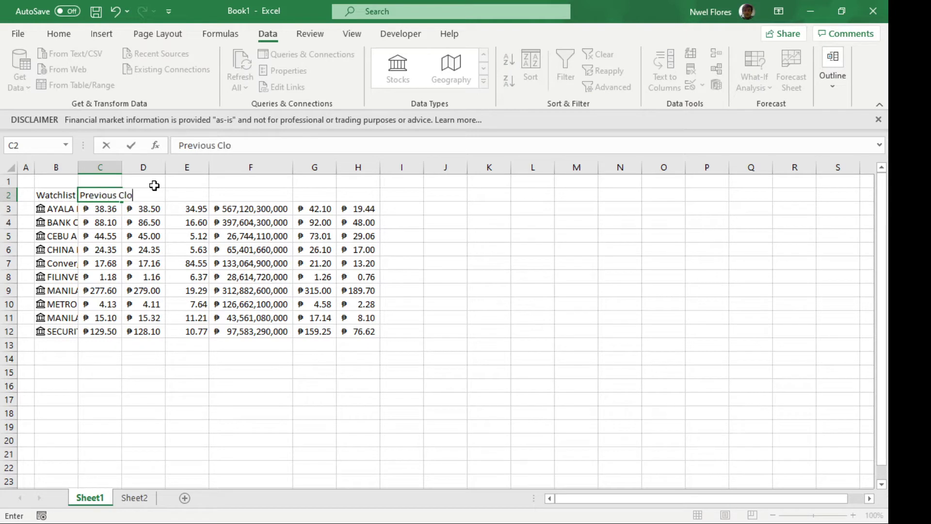
pyautogui.press('Return')
pyautogui.press('Right')
pyautogui.press('Up')
pyautogui.write('Price')
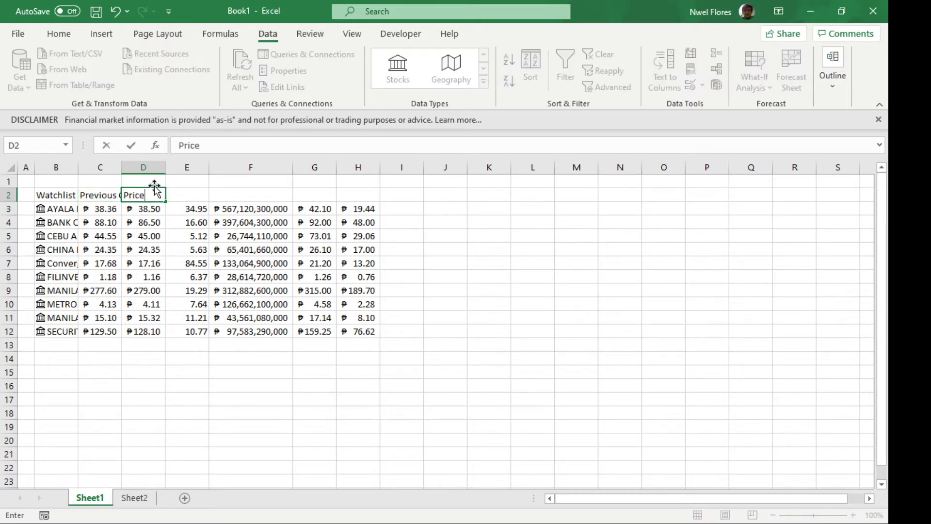
pyautogui.press('Return')
pyautogui.press('Right')
pyautogui.press('Up')
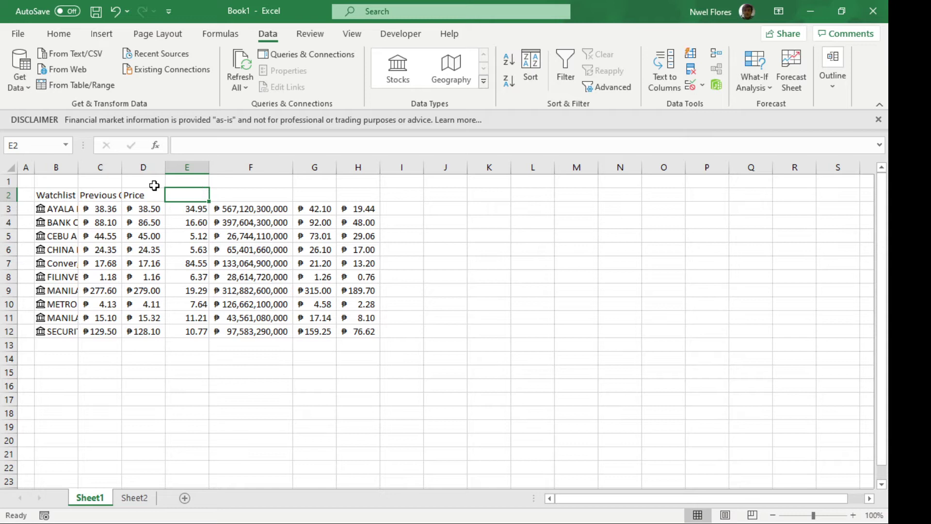
pyautogui.write('P/E')
pyautogui.press('Return')
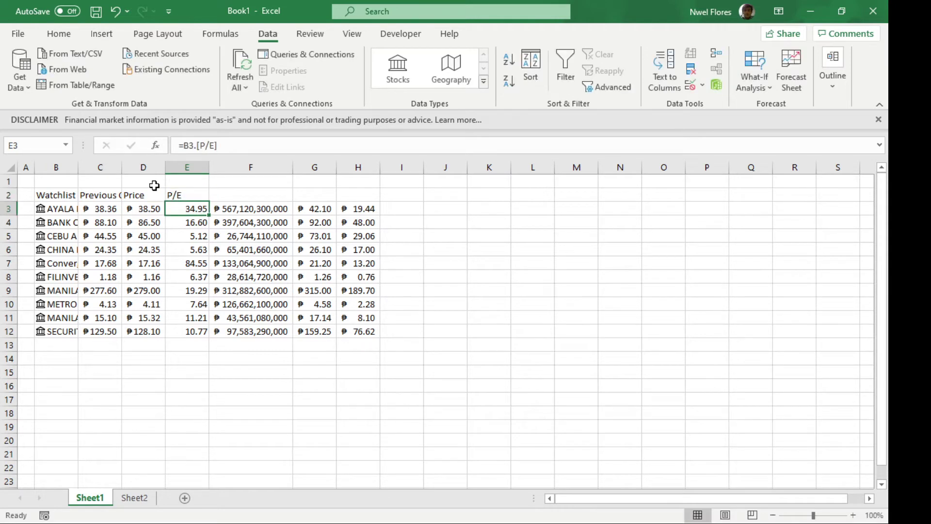
# - Enter the headers Market Cap, High and Low in F2:H2 and select the table B2:H12
pyautogui.press('Right')
pyautogui.press('Up')
pyautogui.write('Marke')
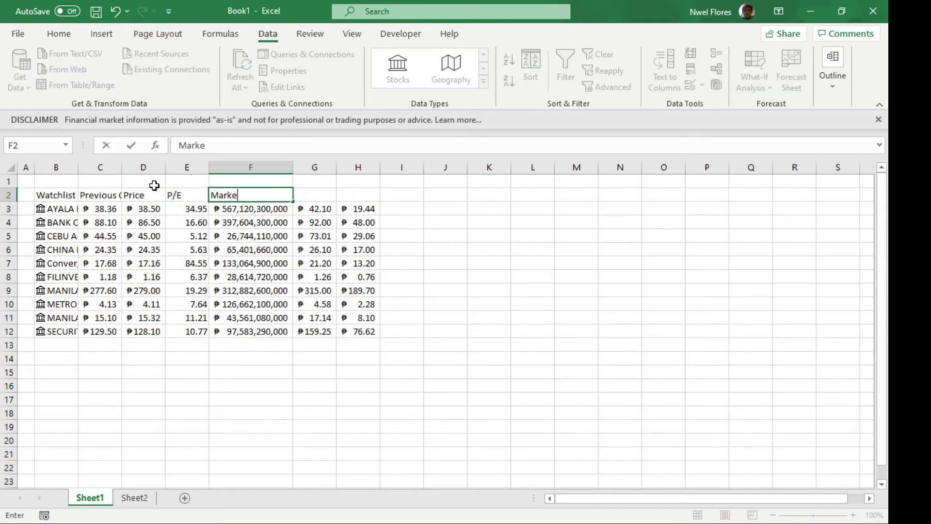
pyautogui.write('t Cap')
pyautogui.press('Return')
pyautogui.press('Right')
pyautogui.press('Up')
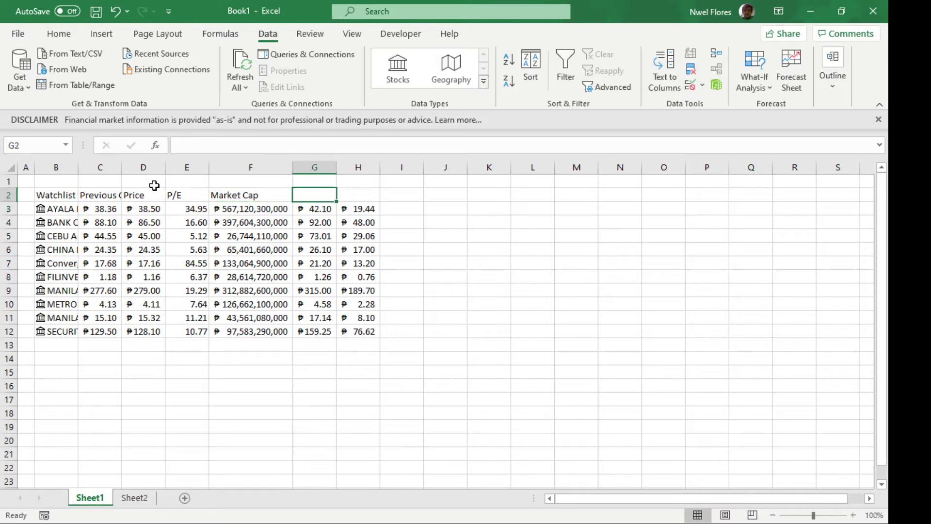
pyautogui.write('High')
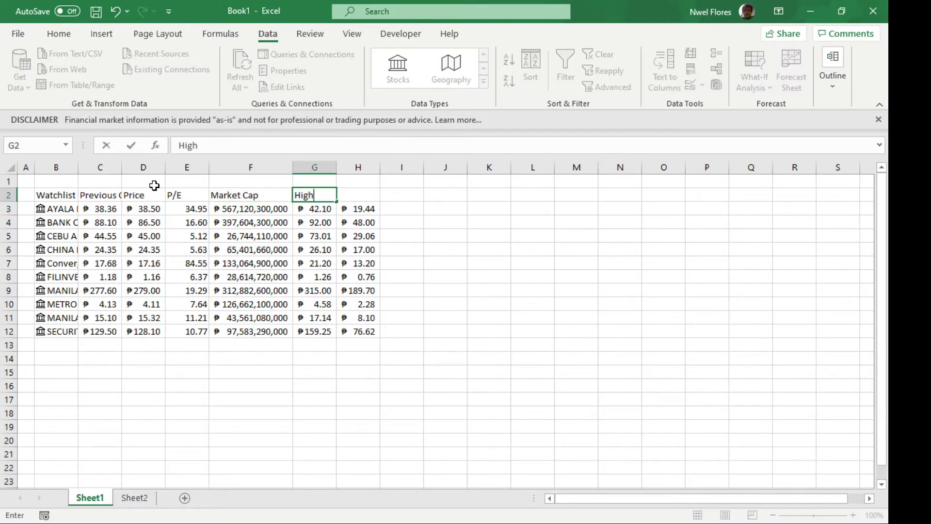
pyautogui.press('Tab')
pyautogui.write('Low')
pyautogui.press('Return')
pyautogui.hotkey('ctrl', 'a')
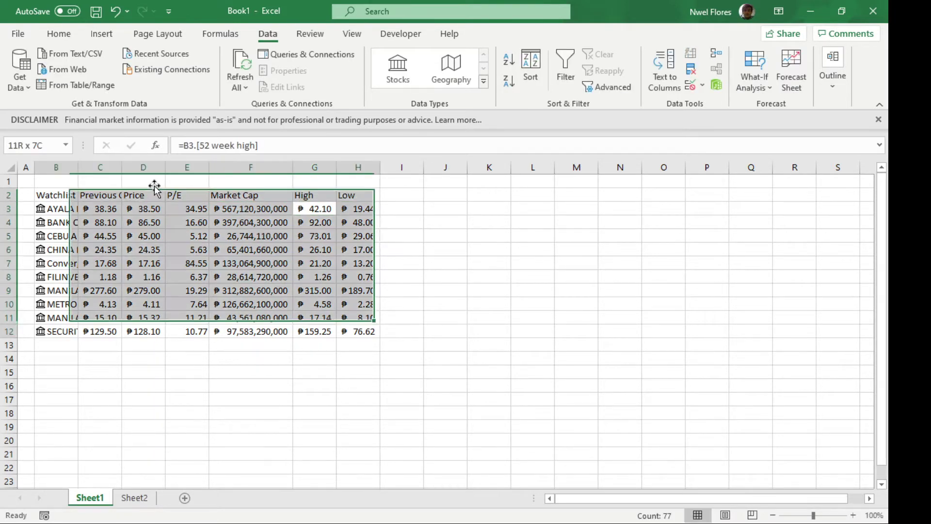
pyautogui.hotkey('alt', 'h')
# - AutoFit columns B to H, then narrow the company-name column B
pyautogui.press('o')
pyautogui.press('i')
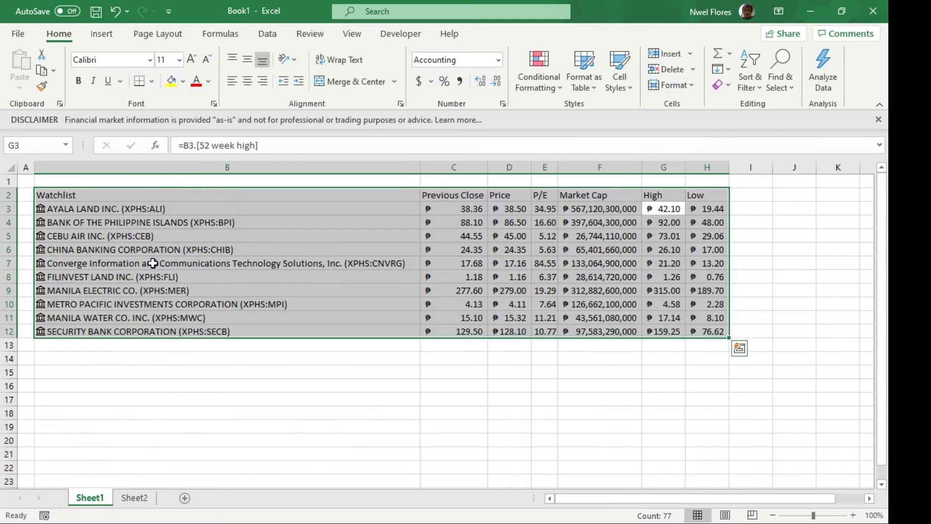
pyautogui.click(228, 262)
pyautogui.moveTo(417, 167); pyautogui.dragTo(297, 178)
pyautogui.click(390, 315)
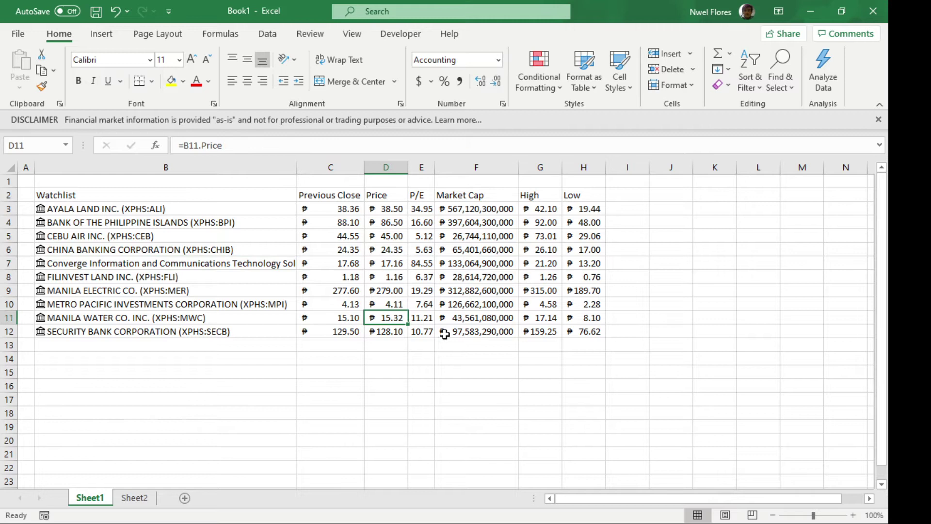
# - Widen the P/E column E and review its values in E3, E8 and E9
pyautogui.click(420, 196)
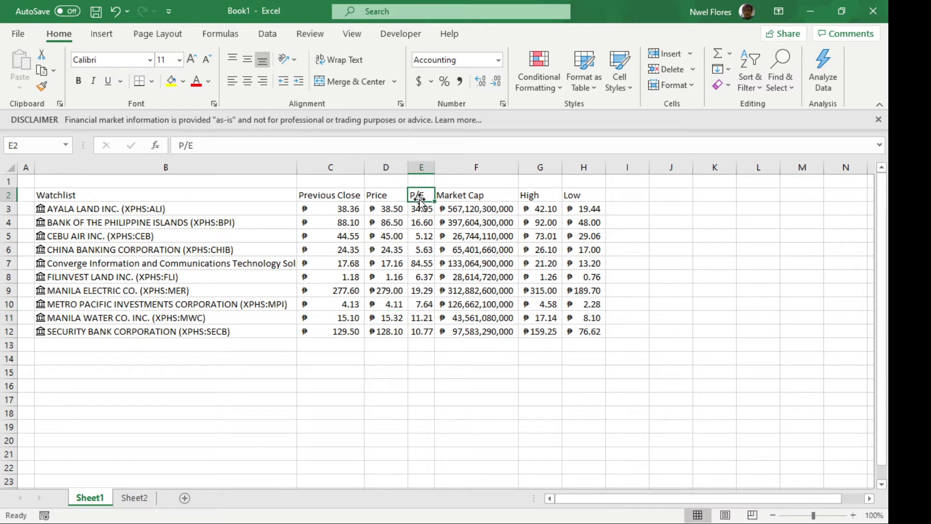
pyautogui.moveTo(435, 168); pyautogui.dragTo(465, 168)
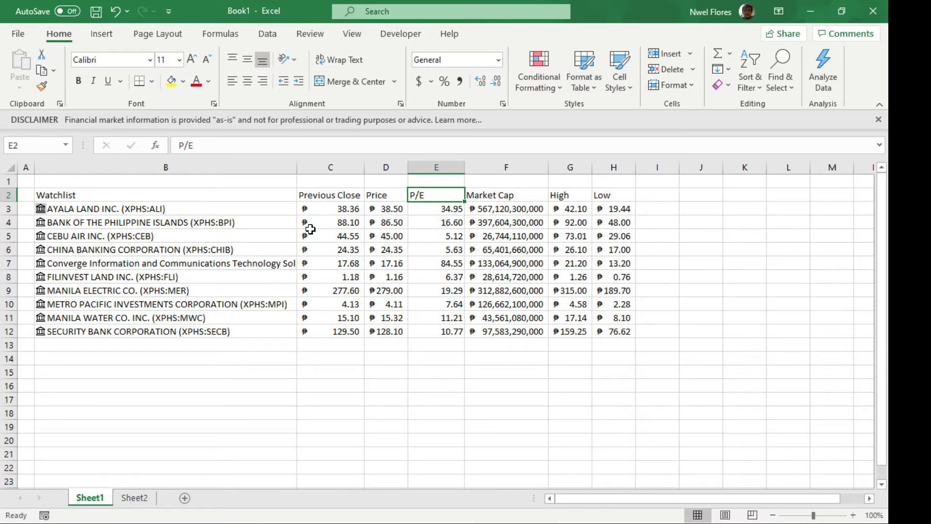
pyautogui.click(435, 210)
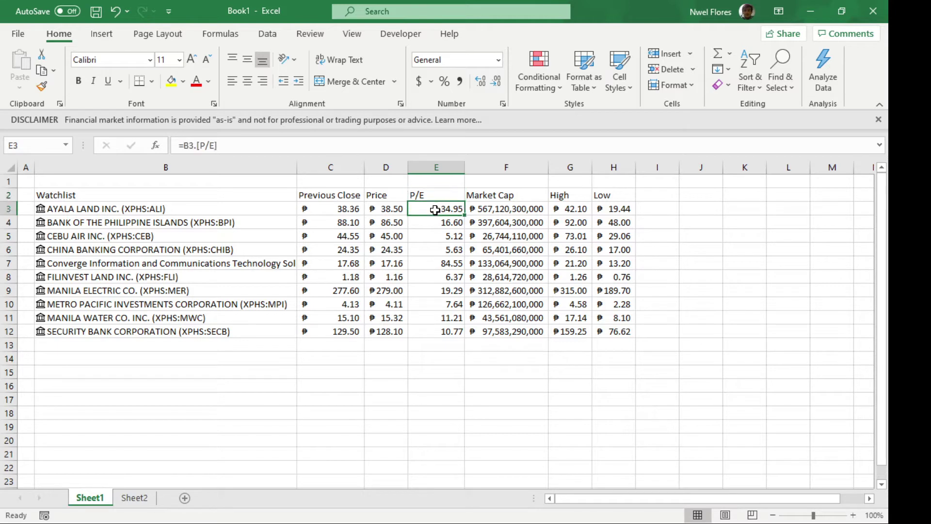
pyautogui.keyDown('ctrl'); pyautogui.click(451, 281); pyautogui.keyUp('ctrl')
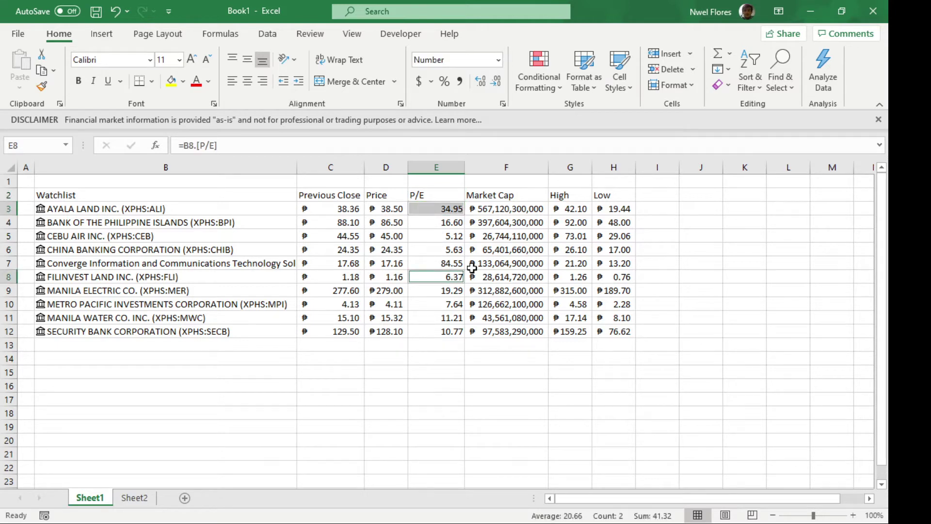
pyautogui.click(456, 292)
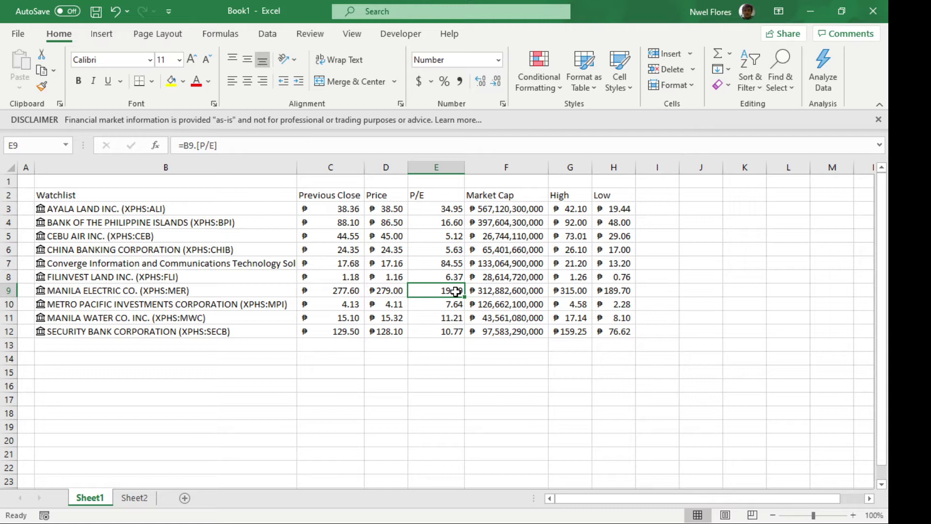
# - Browse the stock field list for B3:B12 without adding fields, then show the Data tab
pyautogui.moveTo(276, 208); pyautogui.dragTo(268, 331)
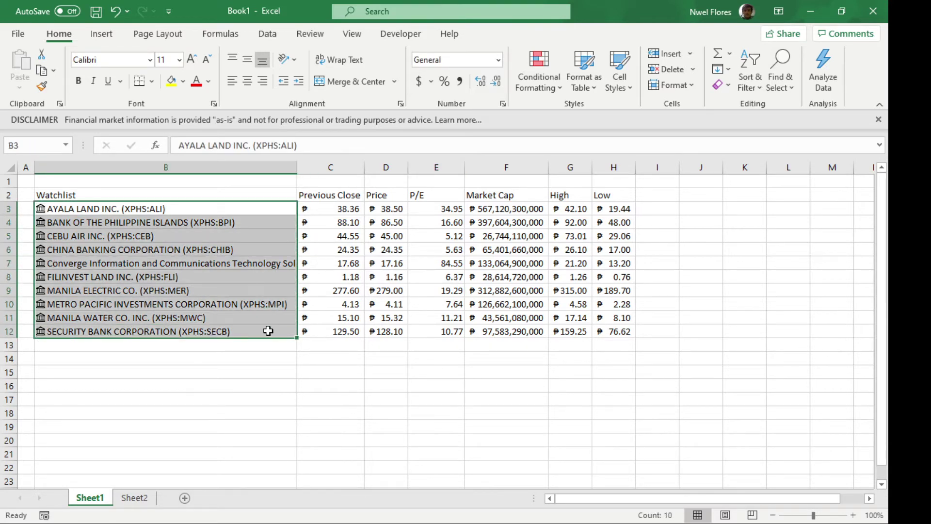
pyautogui.click(307, 191)
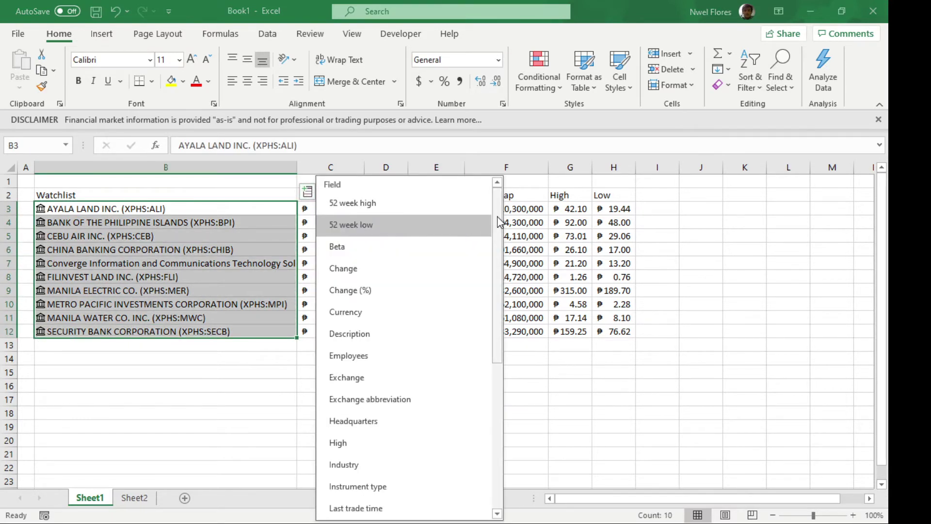
pyautogui.moveTo(500, 222); pyautogui.dragTo(525, 196)
pyautogui.moveTo(496, 223); pyautogui.dragTo(493, 384)
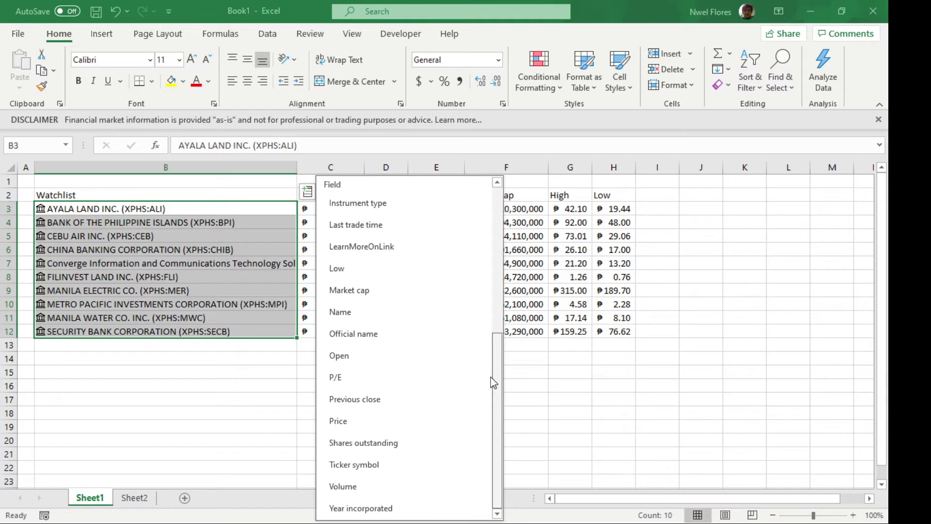
pyautogui.moveTo(497, 334); pyautogui.dragTo(506, 176)
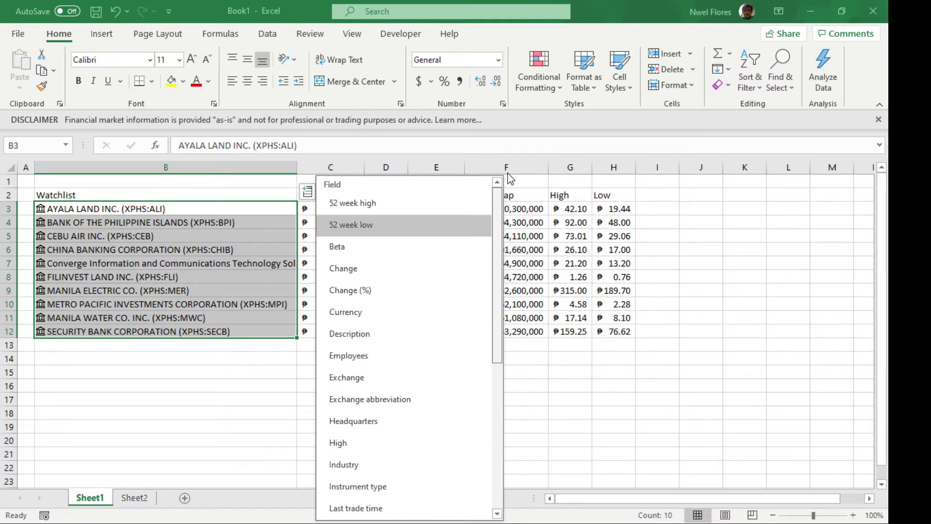
pyautogui.click(542, 247)
pyautogui.click(404, 289)
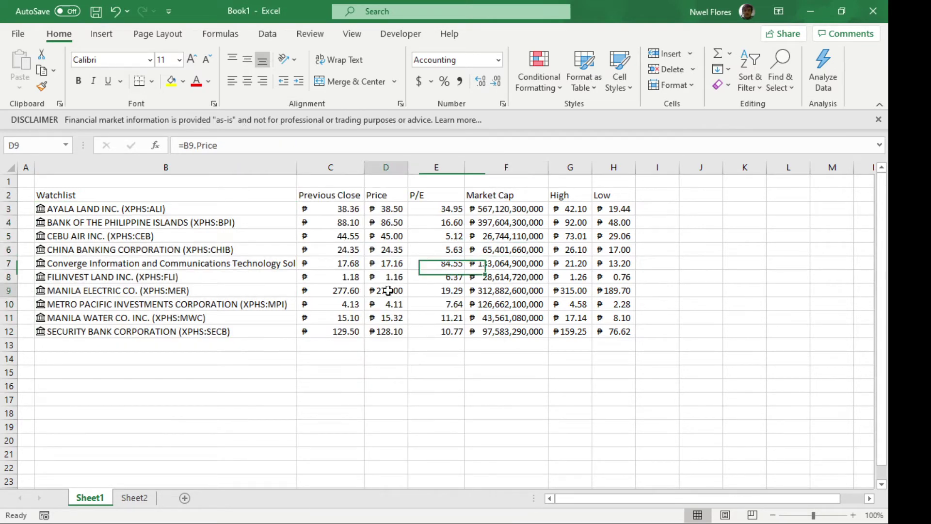
pyautogui.click(269, 34)
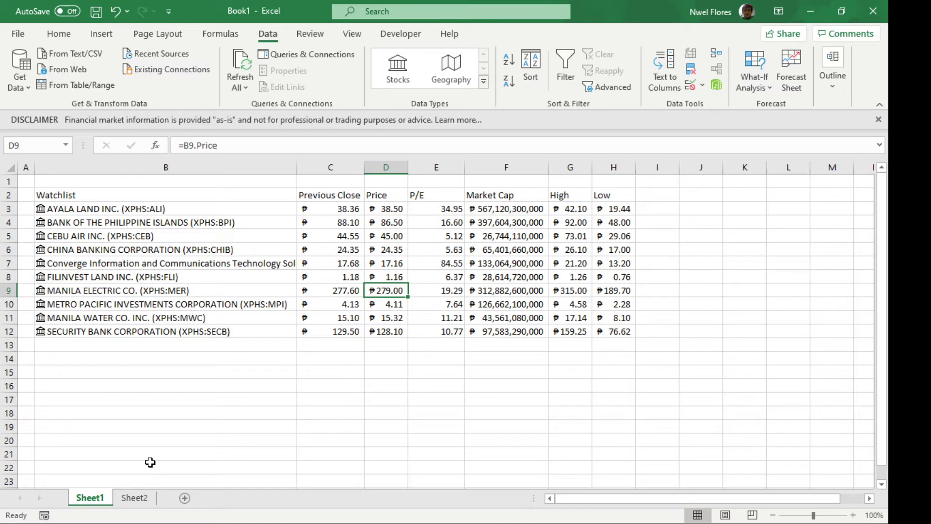
# - On Sheet2, begin a STOCKHISTORY formula in B2, then cancel it
pyautogui.click(135, 498)
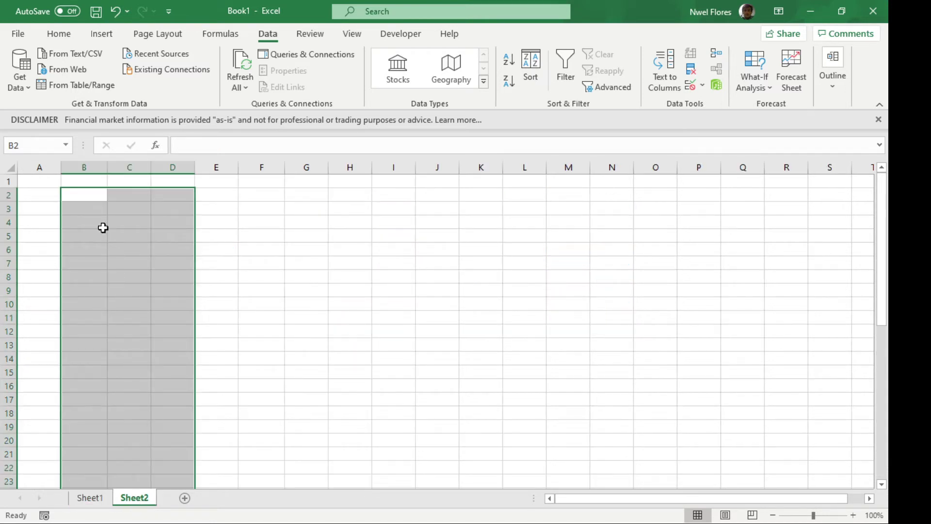
pyautogui.click(86, 195)
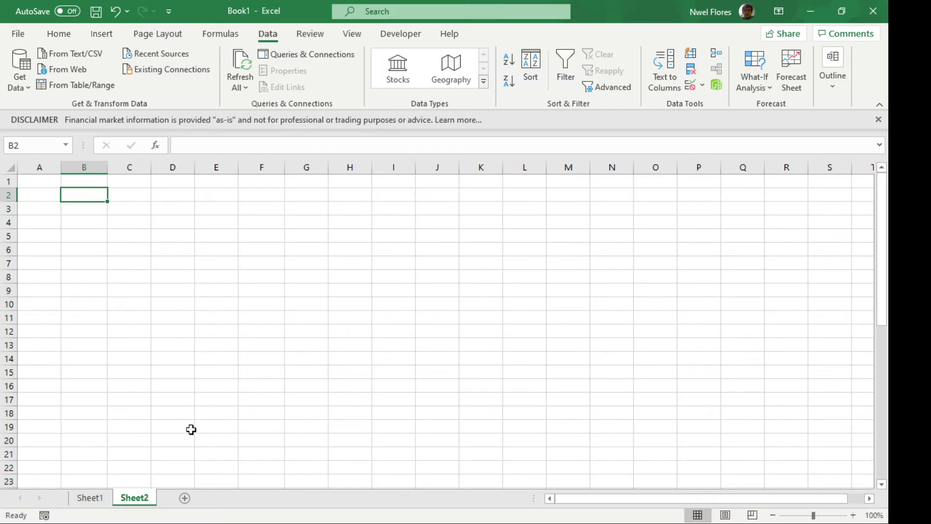
pyautogui.write('=')
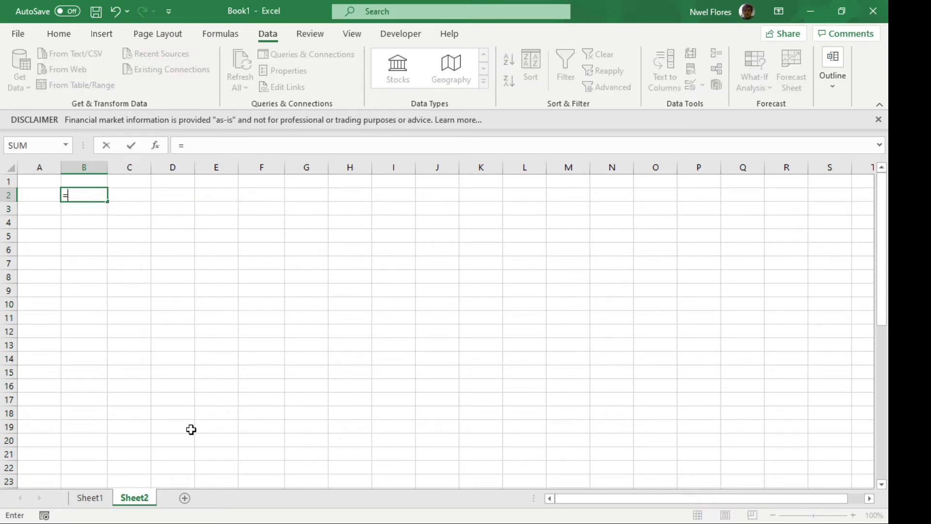
pyautogui.write('s')
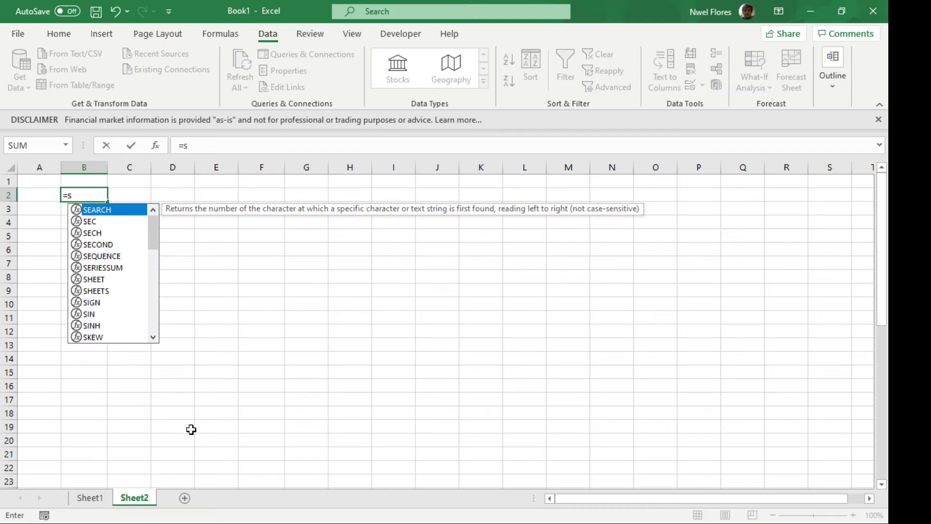
pyautogui.write('tock')
pyautogui.press('Tab')
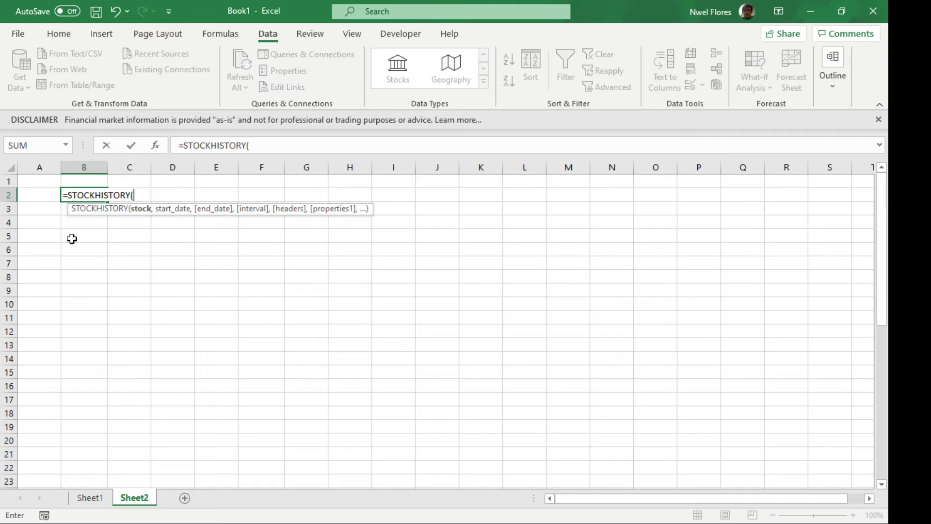
pyautogui.press('Escape')
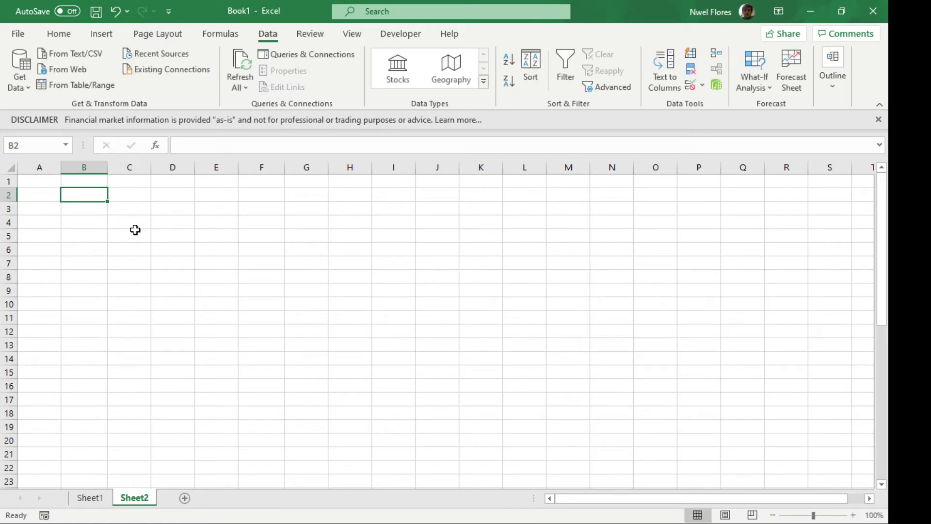
# - Label A1:A3 Stock, Start Date and End Date, and autofit column A
pyautogui.hotkey('ctrl', 'Home')
pyautogui.write('Stock')
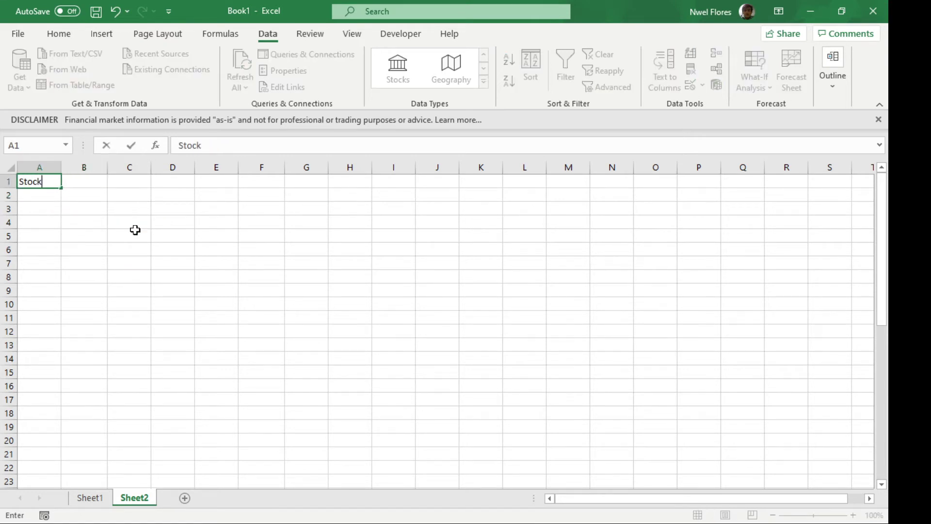
pyautogui.press('Return')
pyautogui.write('Start D')
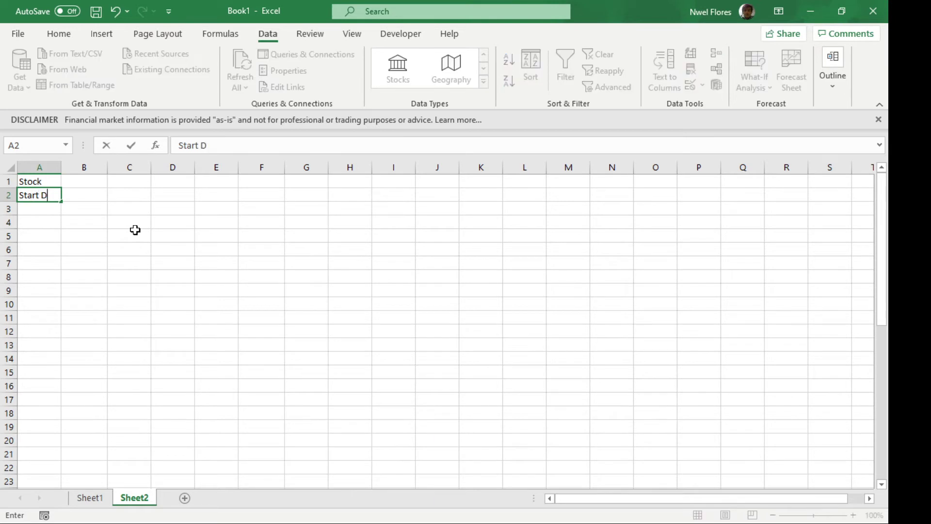
pyautogui.write('ate')
pyautogui.press('Return')
pyautogui.write('End Date')
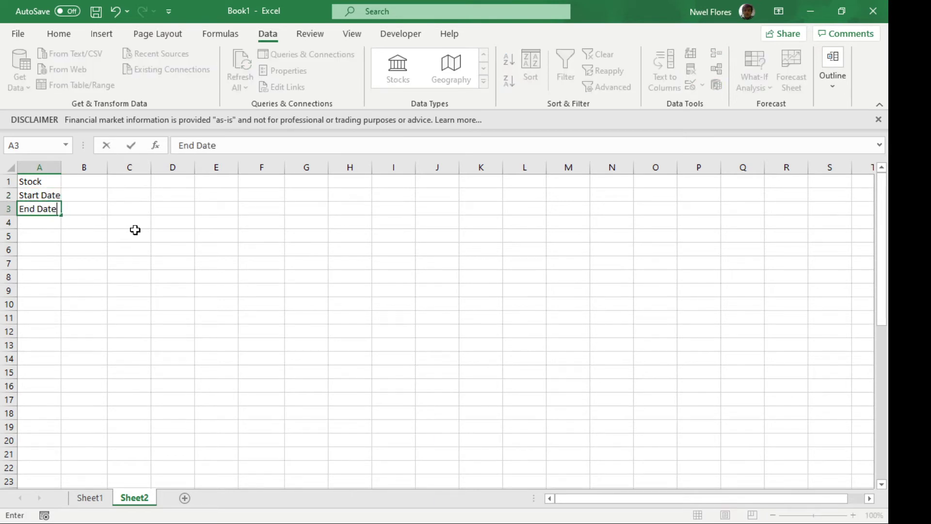
pyautogui.press('Return')
pyautogui.press('Up')
pyautogui.press('Up')
pyautogui.press('Up')
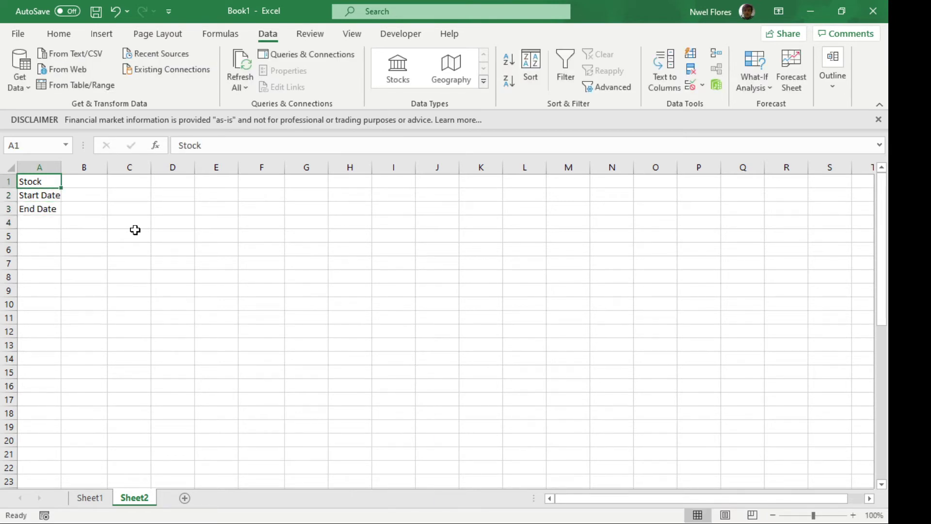
pyautogui.hotkey('ctrl', 'space')
pyautogui.hotkey('alt', 'h')
pyautogui.press('o')
pyautogui.press('i')
# - Enter BPI, 1/1/2021 and 3/5/2021 in B1:B3, then go to B6
pyautogui.press('Right')
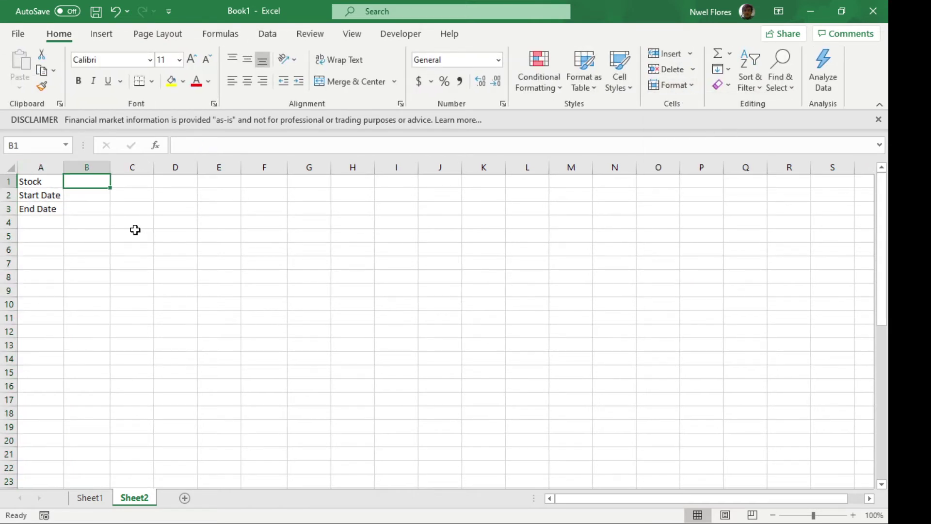
pyautogui.write('BPI')
pyautogui.press('Return')
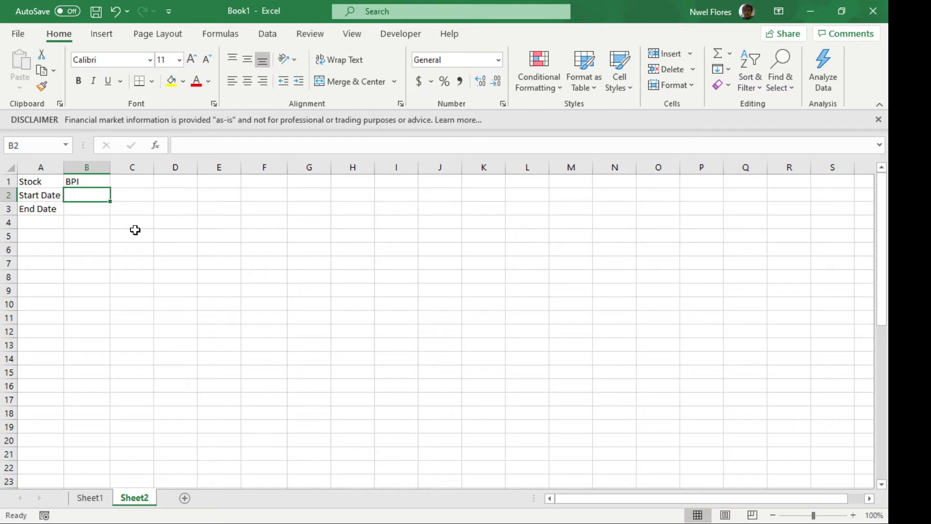
pyautogui.write('1-1')
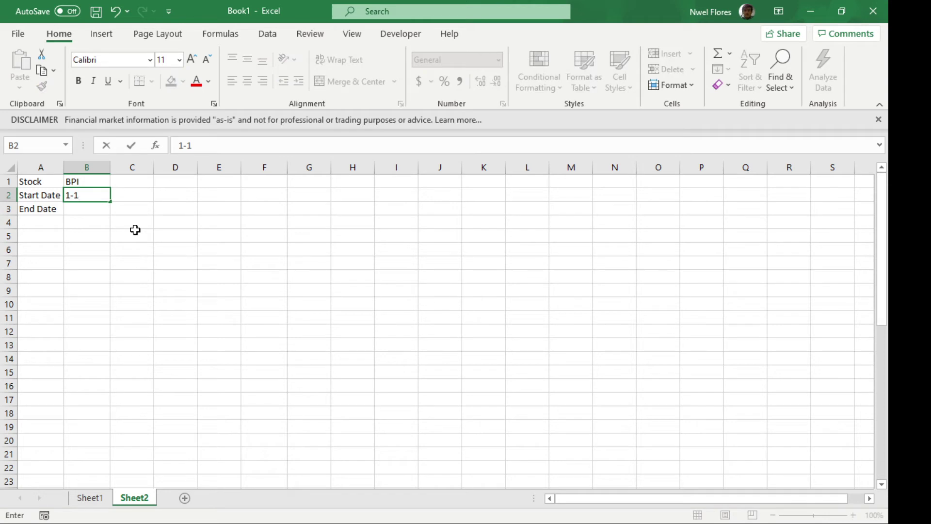
pyautogui.write('-202')
pyautogui.write('1')
pyautogui.press('Return')
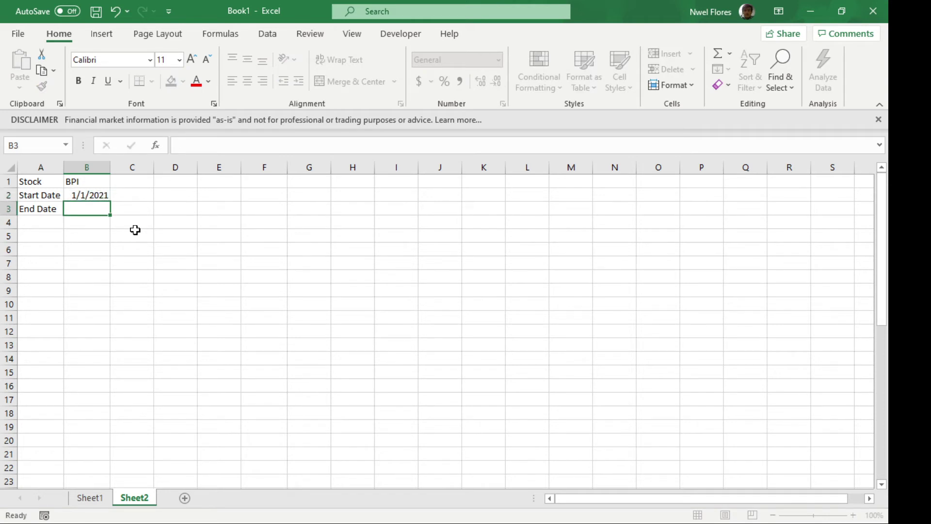
pyautogui.write('3/5/2021')
pyautogui.press('Return')
pyautogui.click(135, 228)
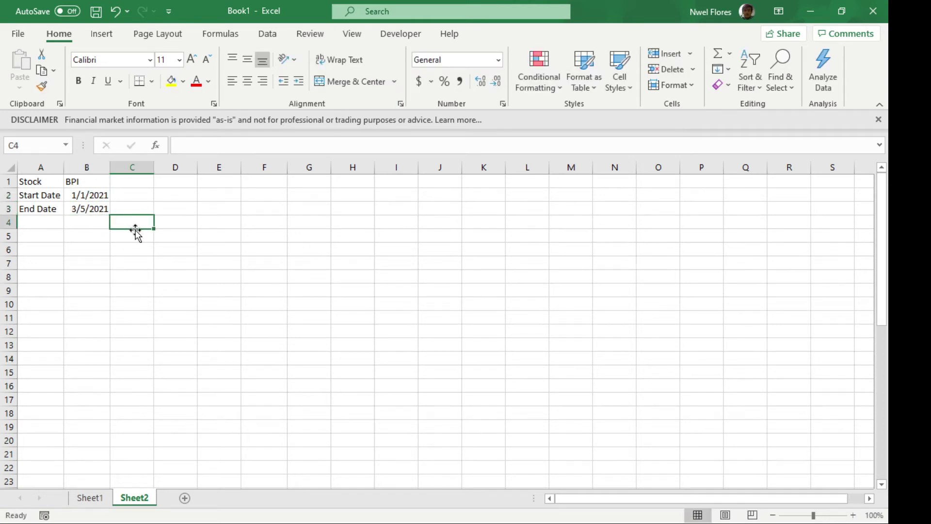
pyautogui.click(137, 235)
pyautogui.press('Left')
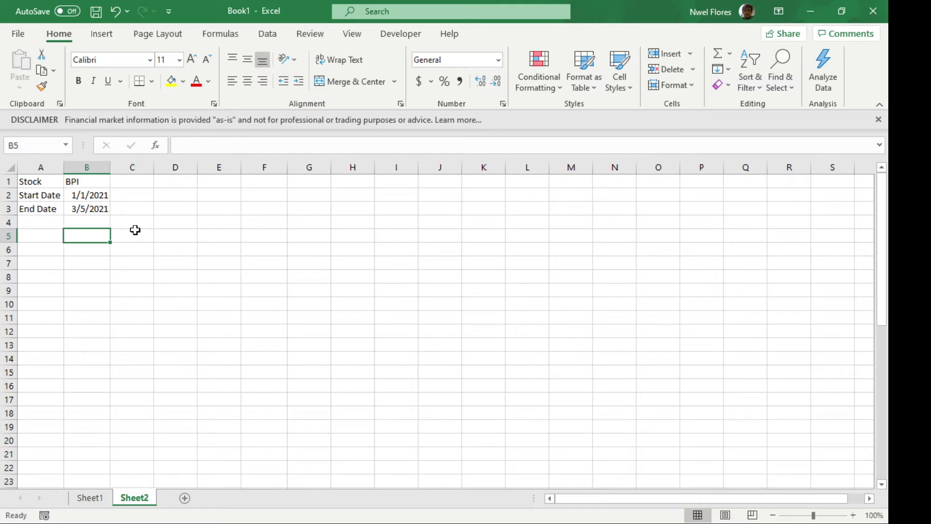
pyautogui.press('Down')
# - Enter =STOCKHISTORY(B1,B2,B3) in B6
pyautogui.write('=stock')
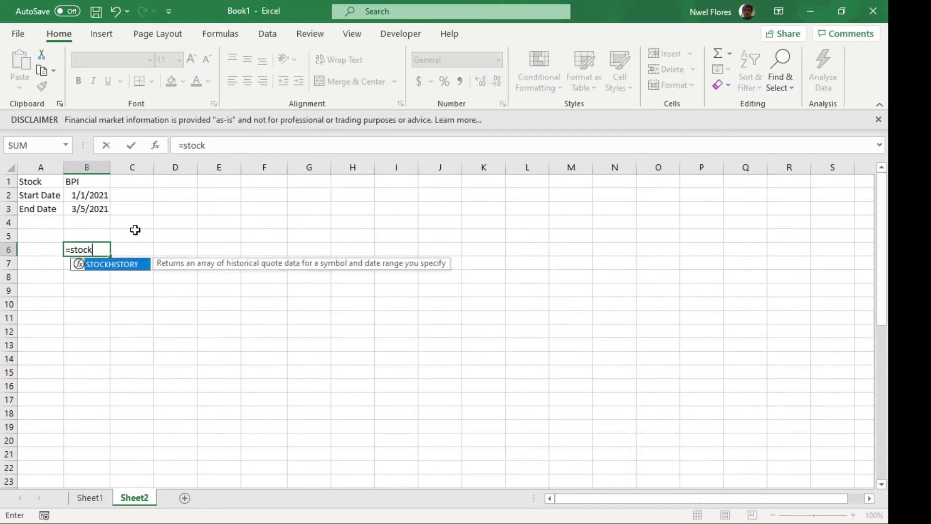
pyautogui.press('Tab')
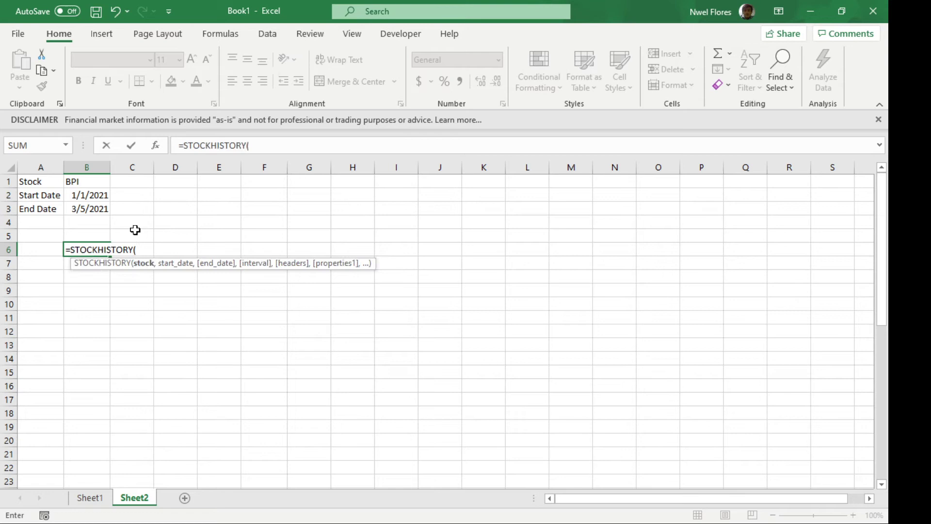
pyautogui.click(79, 181)
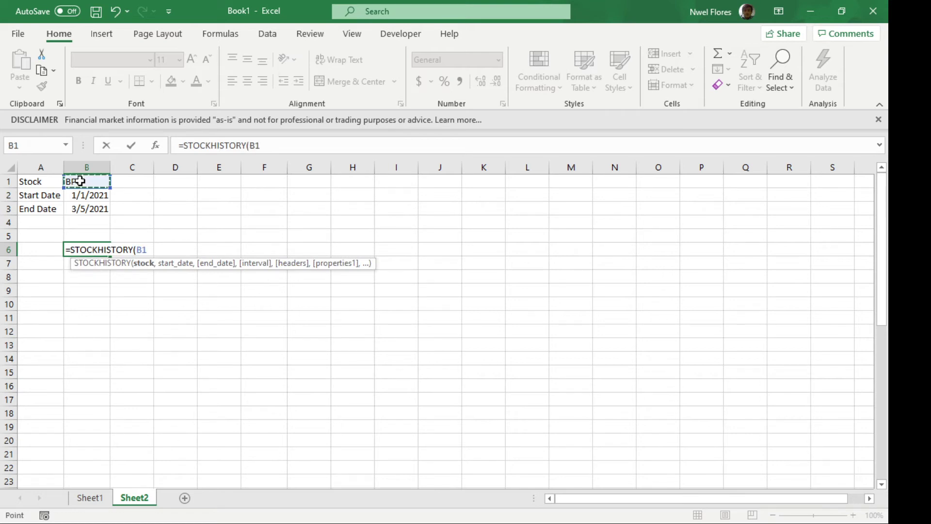
pyautogui.write(',')
pyautogui.click(92, 196)
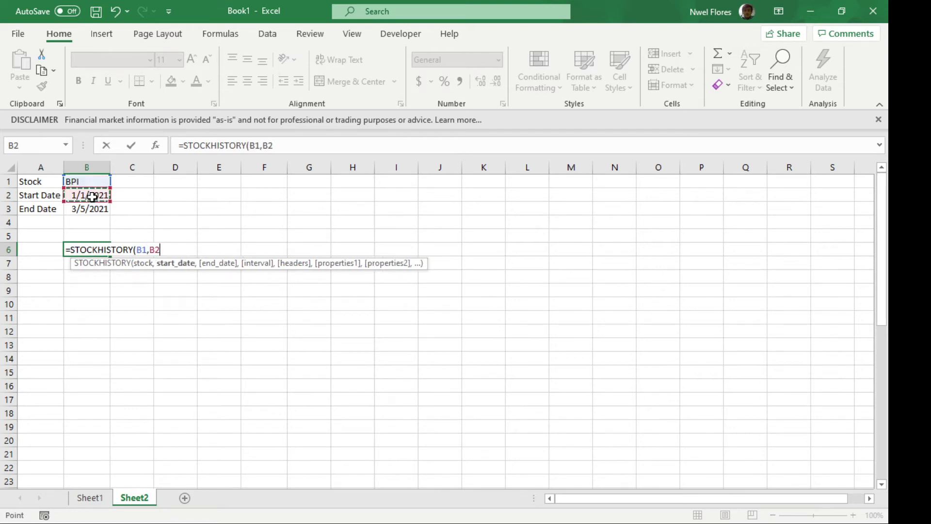
pyautogui.write(',')
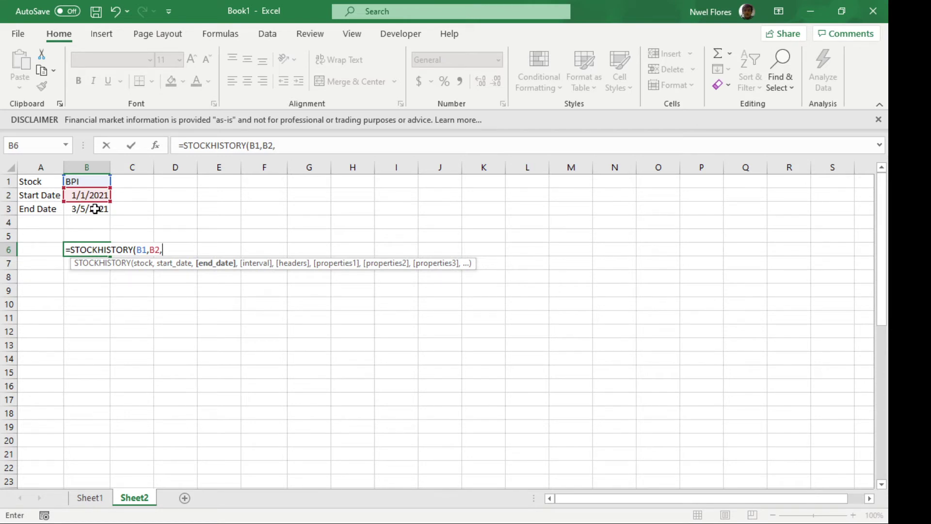
pyautogui.click(96, 209)
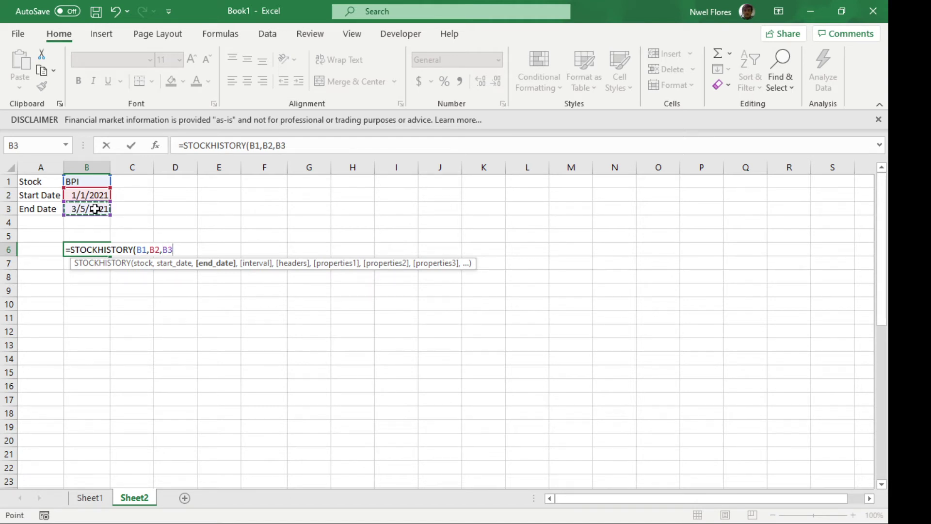
pyautogui.write(')')
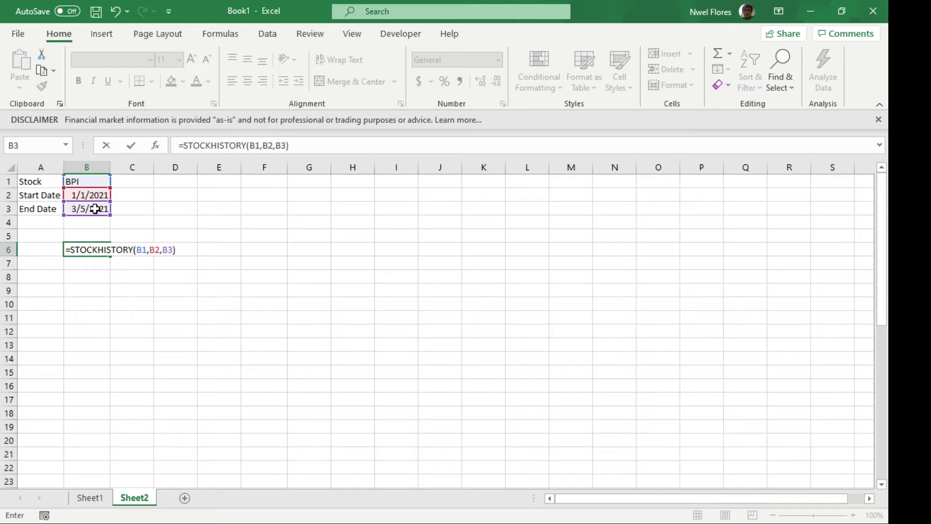
pyautogui.press('Return')
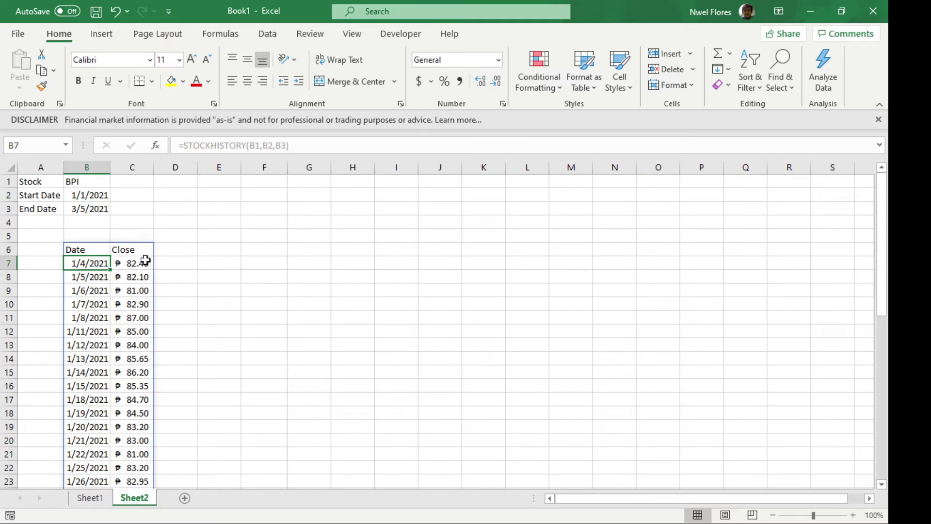
# - Scroll through the spilled BPI Date/Close table and reopen B6's formula for editing
pyautogui.scroll(-9, 145, 263)
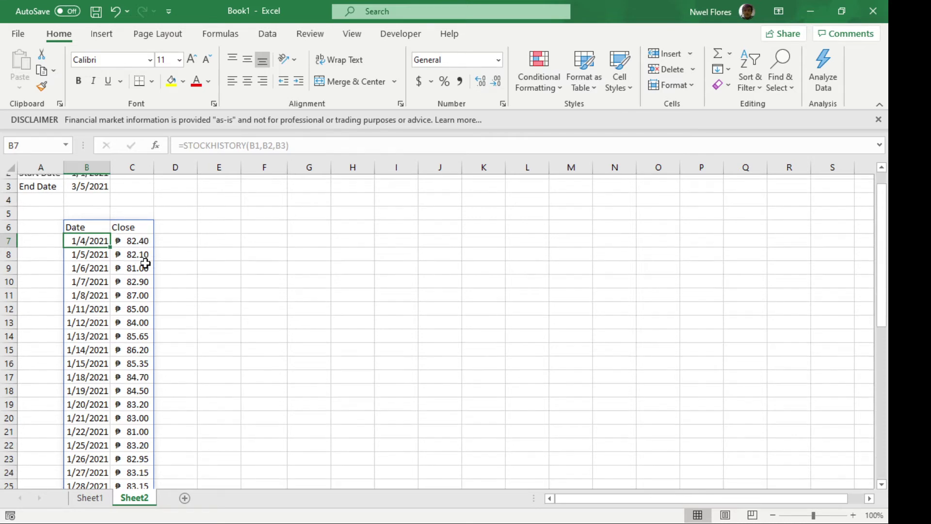
pyautogui.scroll(-1, 145, 263)
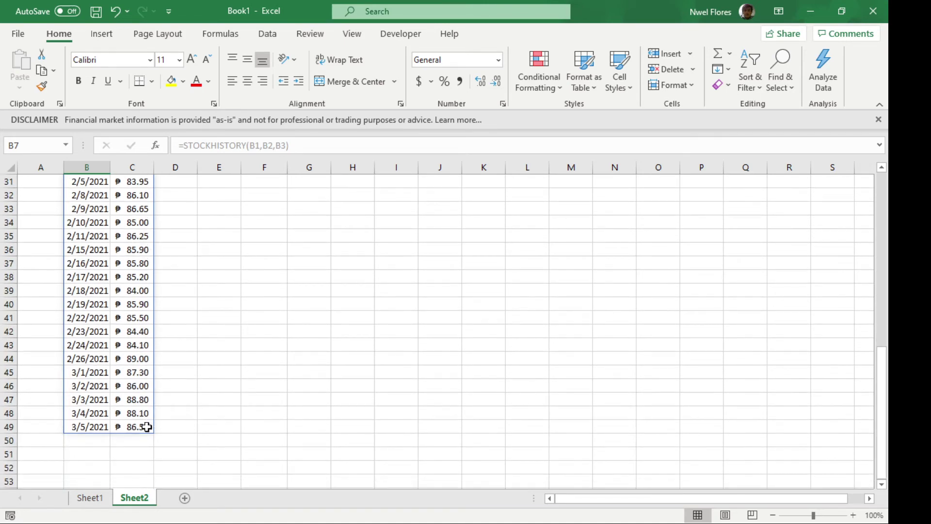
pyautogui.scroll(9, 146, 427)
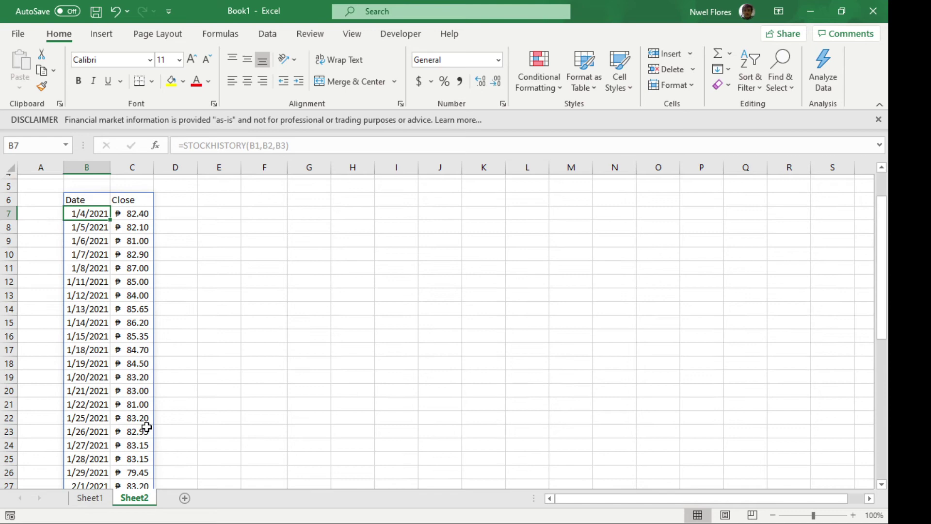
pyautogui.scroll(-8, 146, 427)
pyautogui.scroll(9, 146, 427)
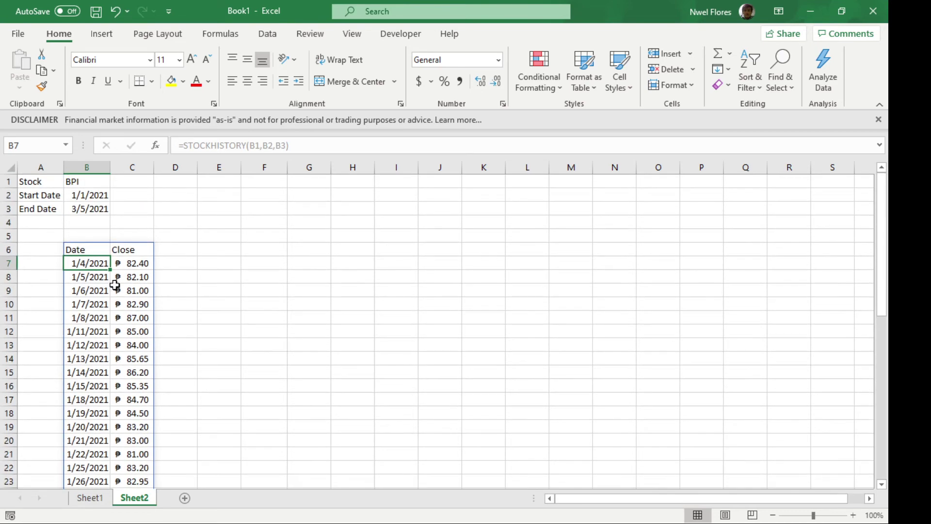
pyautogui.click(121, 250)
pyautogui.click(93, 250)
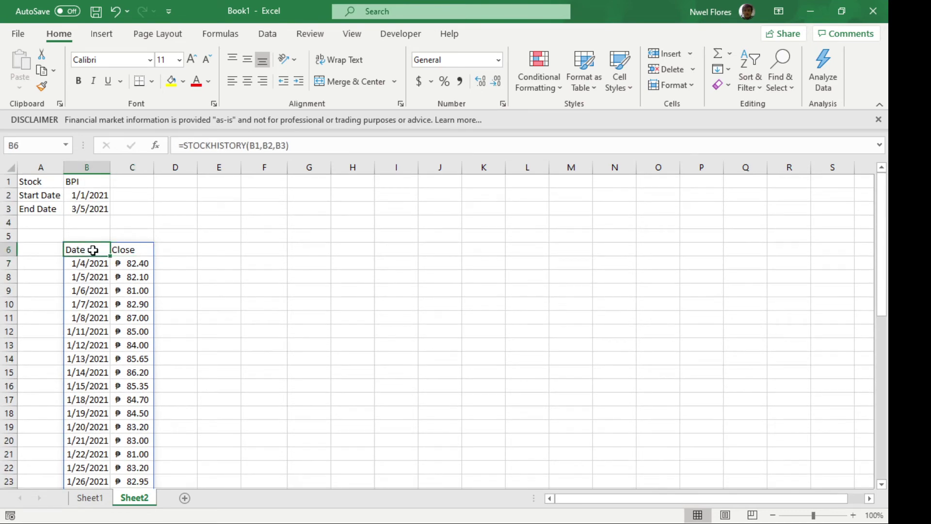
pyautogui.press('F2')
# - Extend B6 to =STOCKHISTORY(B1,B2,B3,0,2,0,1,2,3,4,5) and check the spilled table
pyautogui.press('Left')
pyautogui.press('Left')
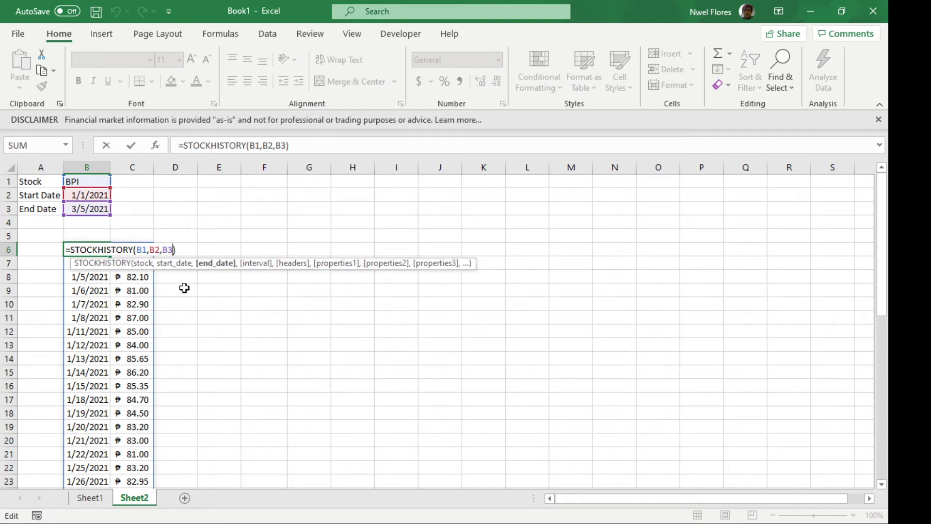
pyautogui.write(',')
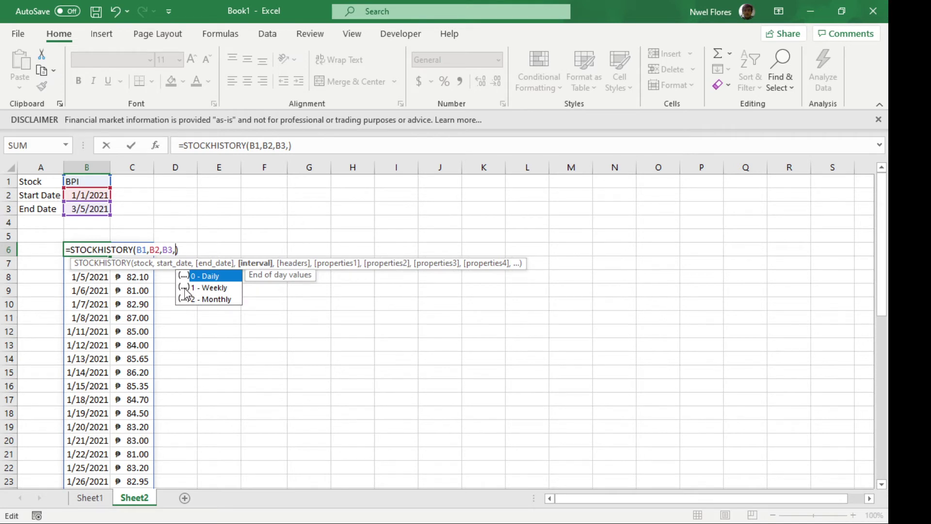
pyautogui.write('0,')
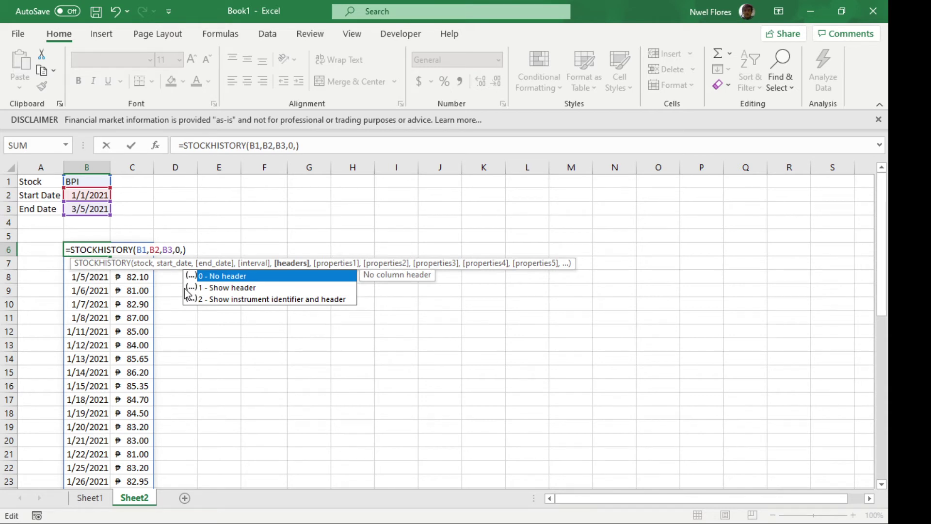
pyautogui.write('2,')
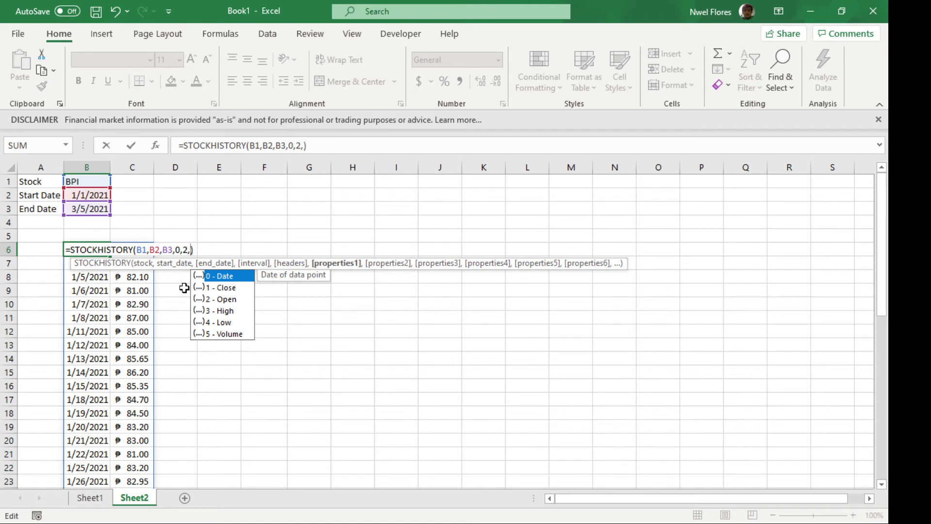
pyautogui.write('0,1')
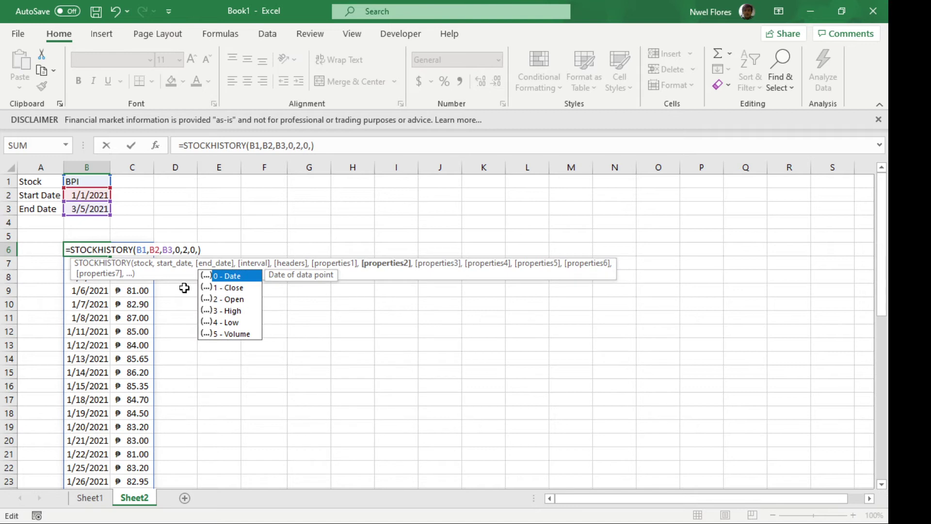
pyautogui.write(',2,3')
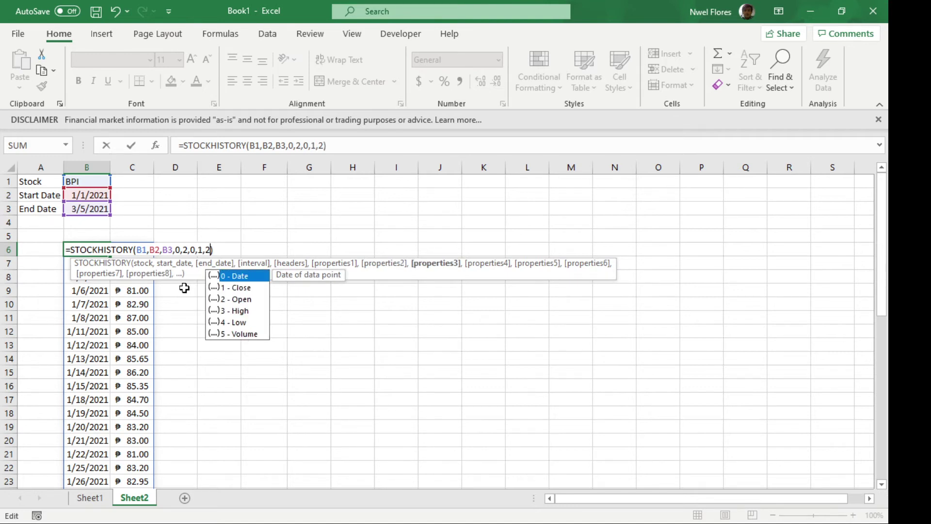
pyautogui.write(',4,5')
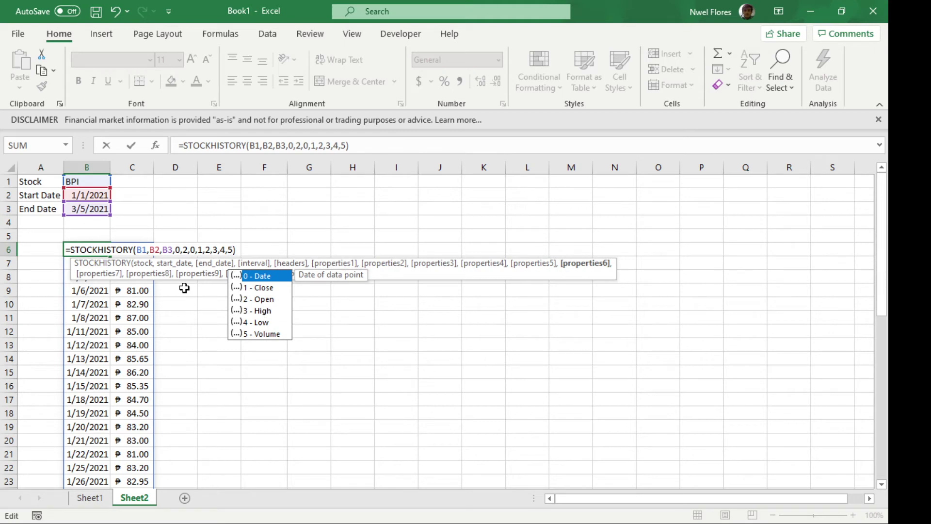
pyautogui.press('Return')
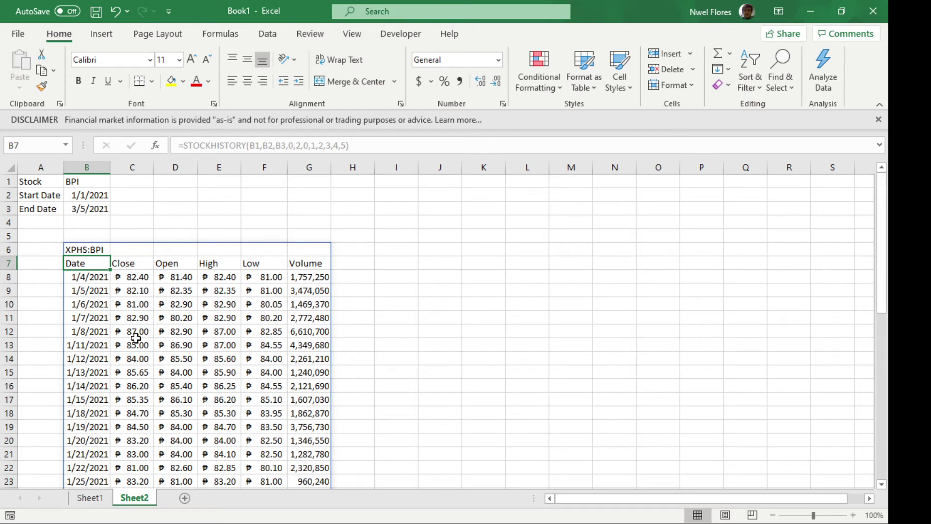
pyautogui.scroll(-13, 135, 338)
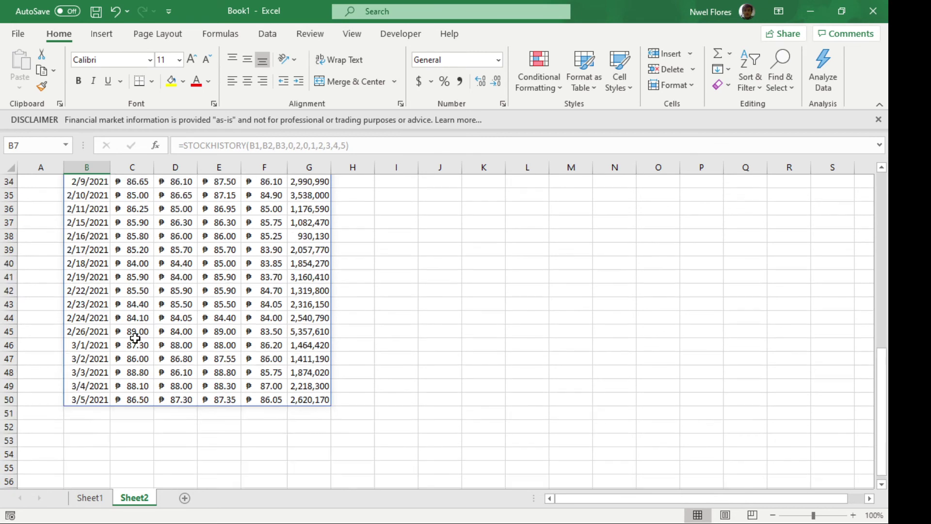
pyautogui.scroll(13, 135, 335)
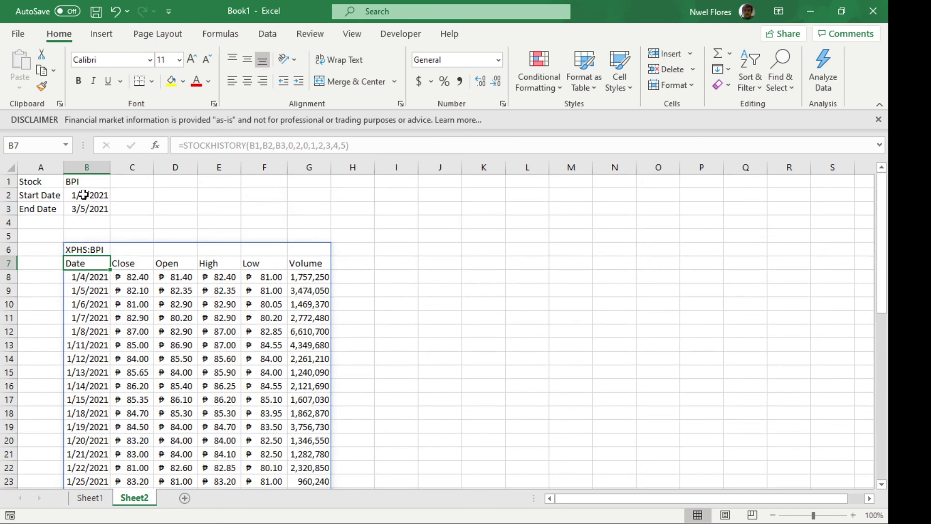
# - Switch the stock in B1 from BPI to BDO and inspect the recalculated B6 table
pyautogui.click(86, 184)
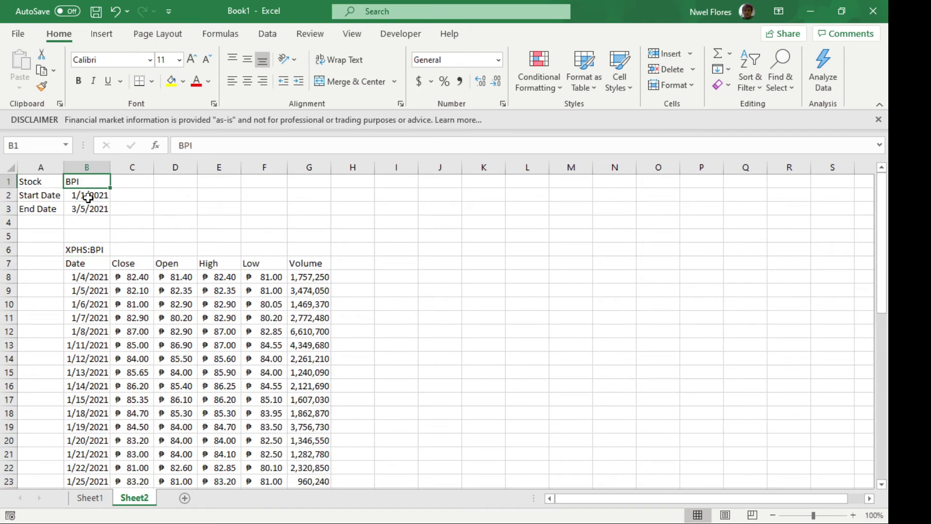
pyautogui.press('F2')
pyautogui.press('Return')
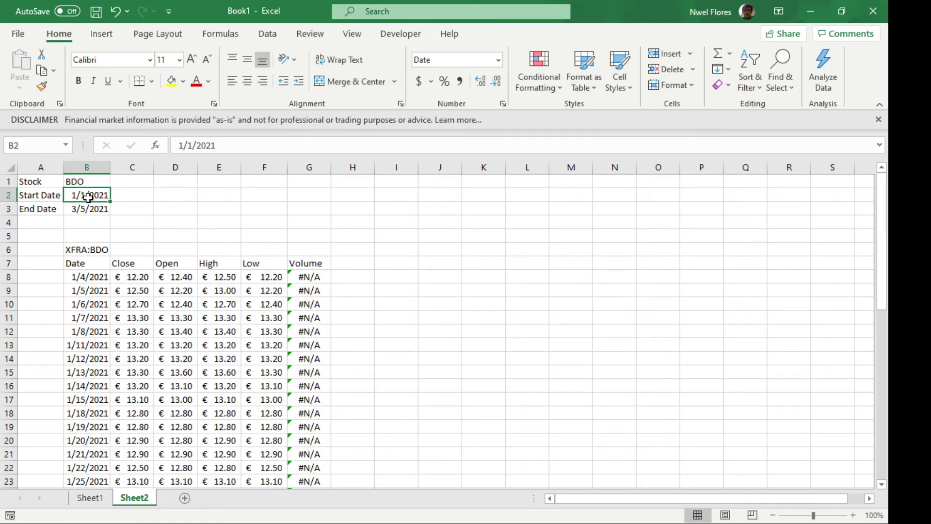
pyautogui.click(142, 278)
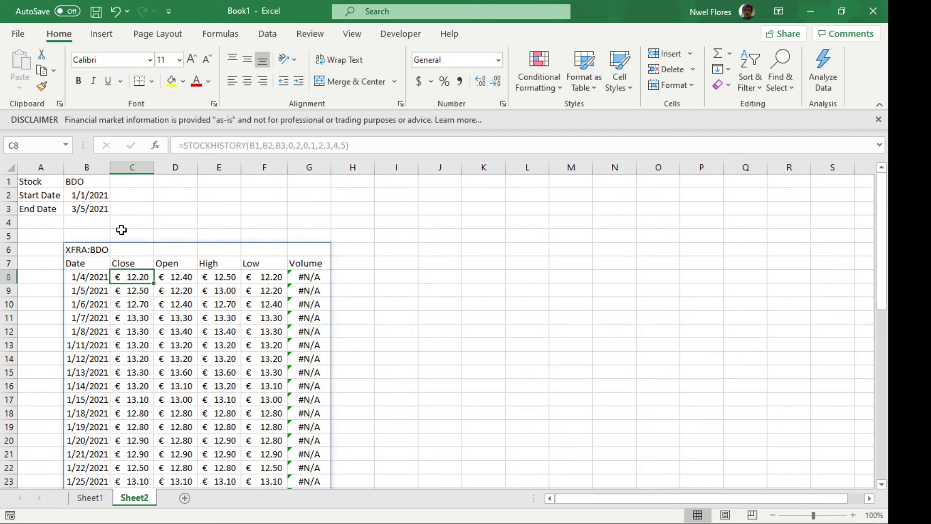
pyautogui.click(122, 232)
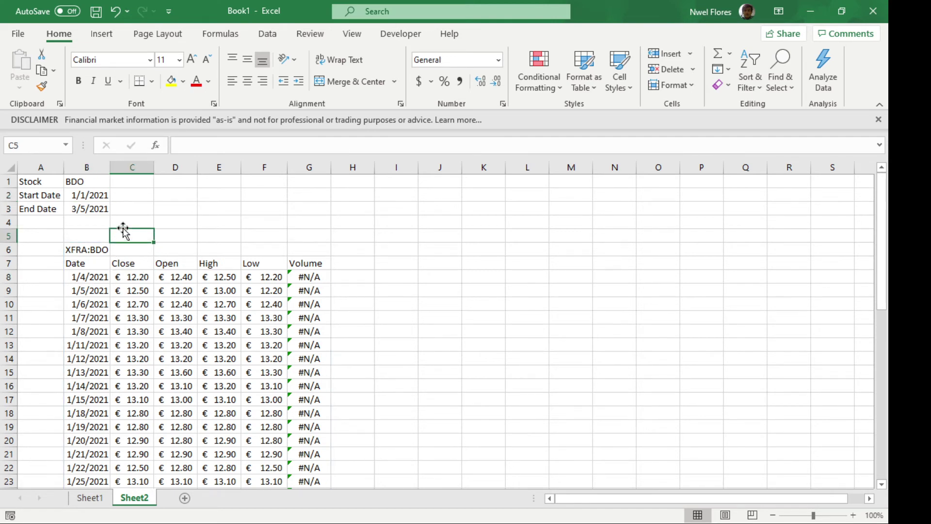
pyautogui.click(91, 248)
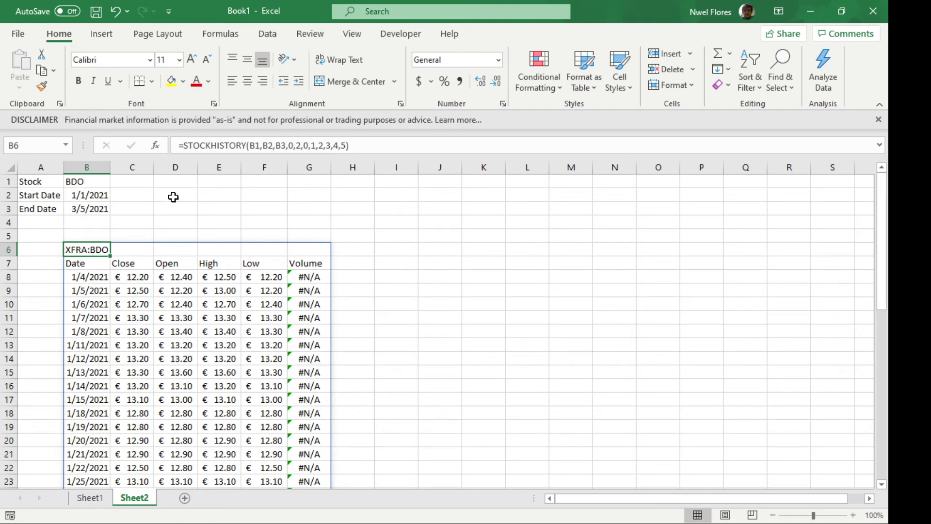
# - Change the STOCKHISTORY stock argument to "XPHS:"&B1 so it pulls XPHS:BDO peso prices
pyautogui.click(248, 146)
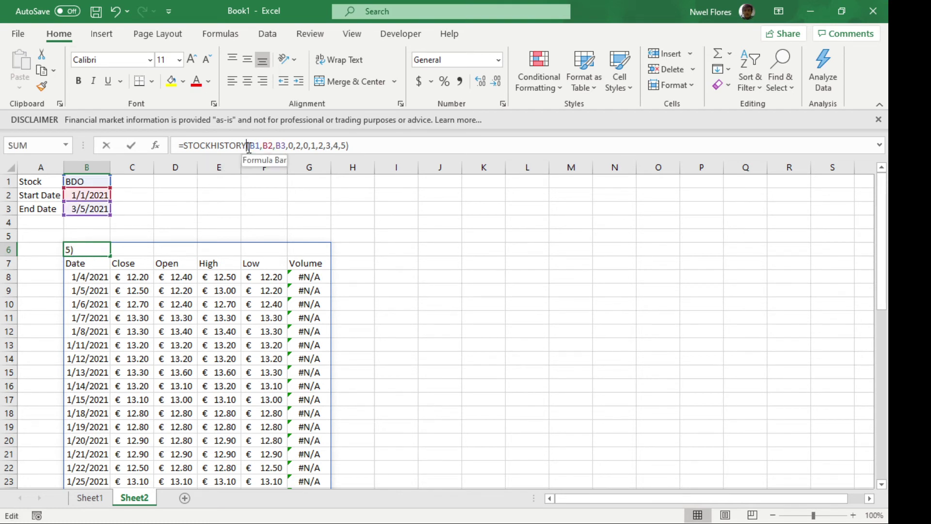
pyautogui.press('Right')
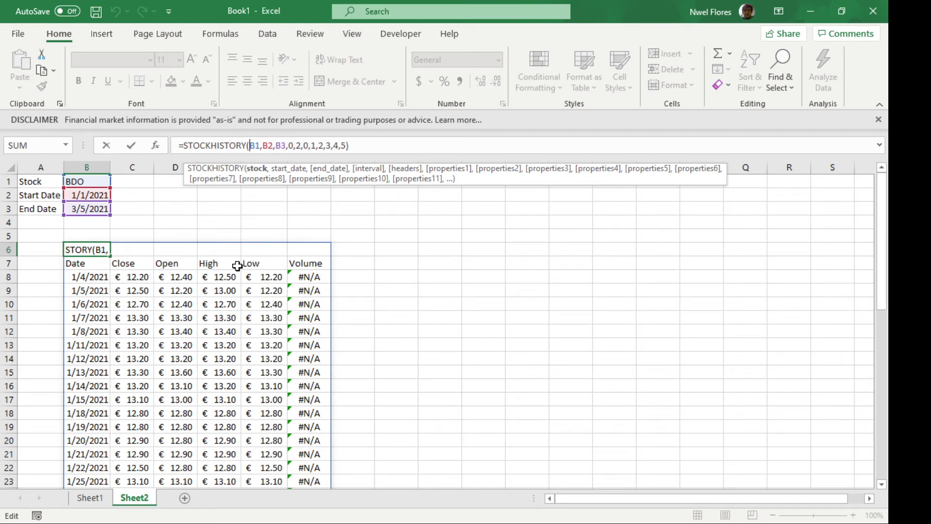
pyautogui.write('"')
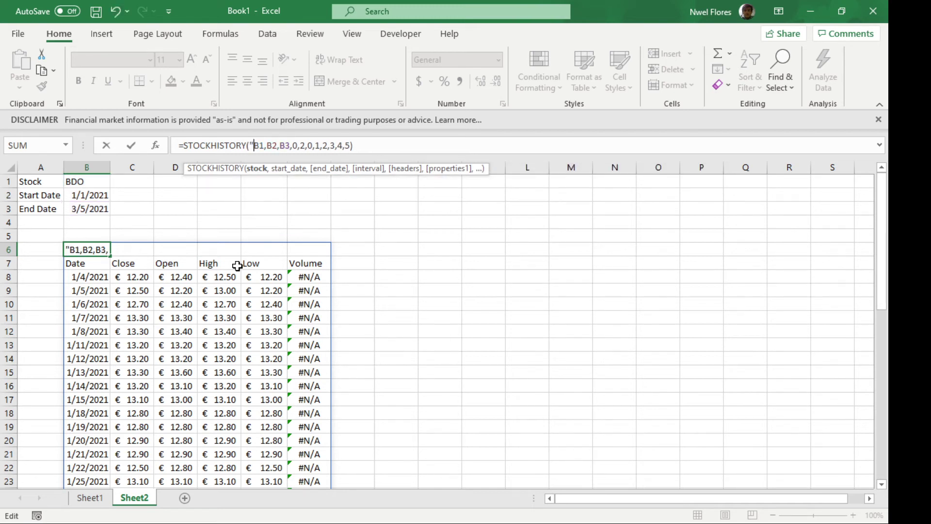
pyautogui.write('XPHS')
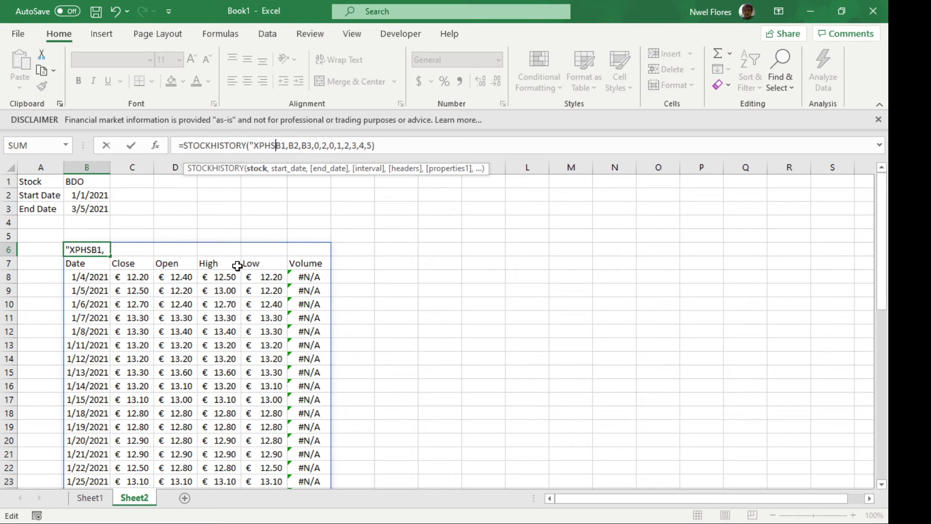
pyautogui.write(':')
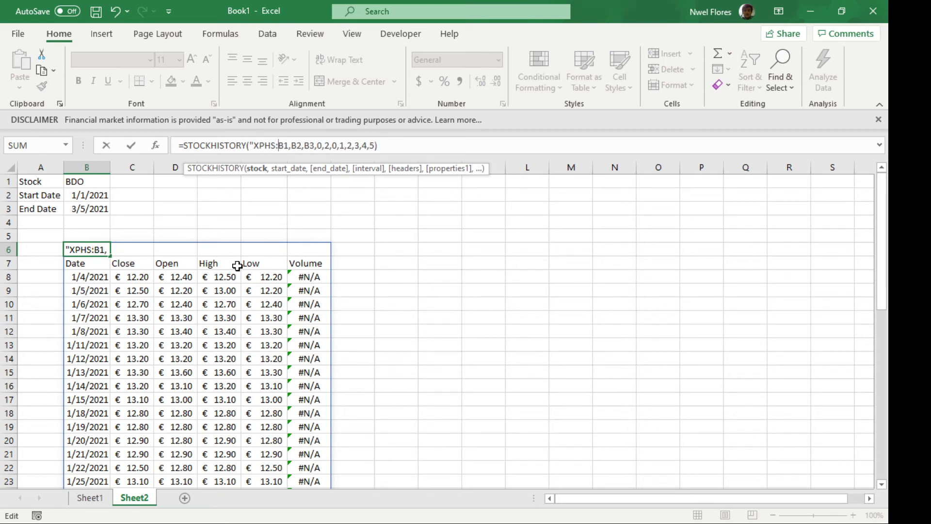
pyautogui.write('"')
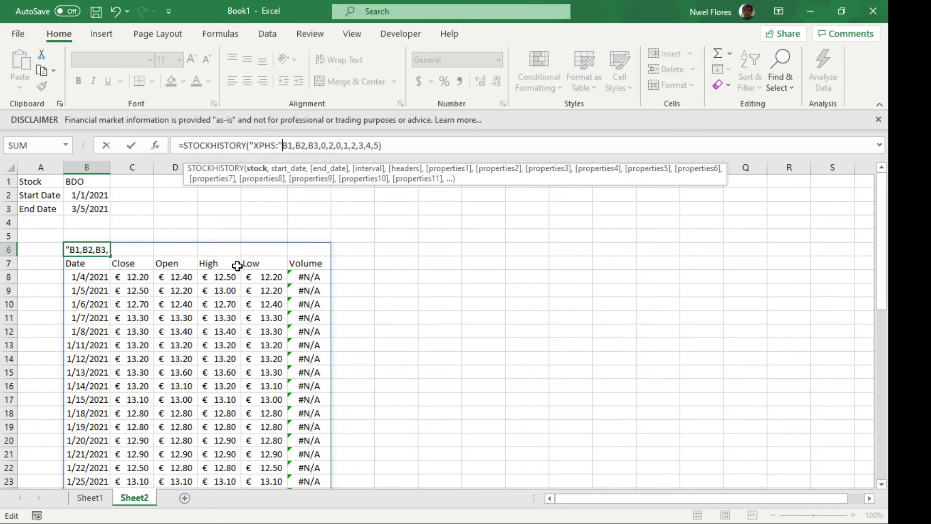
pyautogui.press('Return')
pyautogui.press('Return')
pyautogui.press('Left')
pyautogui.write('&')
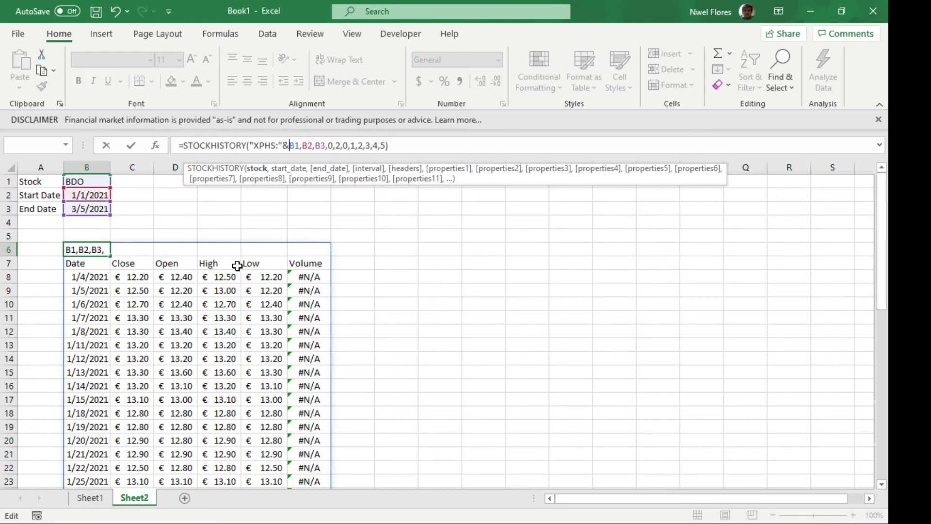
pyautogui.press('Return')
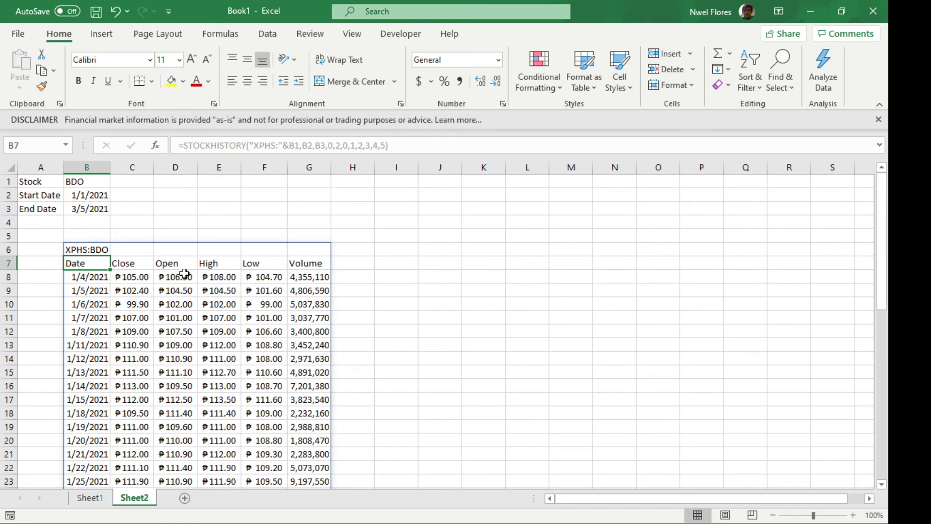
# - Trim the B6 formula to =STOCKHISTORY("XPHS:"&B1,B2,B3), leaving only Date and Close
pyautogui.doubleClick(88, 250)
pyautogui.press('Left')
pyautogui.hotkey('shift', 'Left')
pyautogui.hotkey('shift', 'Left')
pyautogui.hotkey('shift', 'Left')
pyautogui.hotkey('shift', 'Left')
pyautogui.hotkey('shift', 'Left')
pyautogui.hotkey('shift', 'Left')
pyautogui.hotkey('shift', 'Left')
pyautogui.hotkey('shift', 'Left')
pyautogui.hotkey('shift', 'Left')
pyautogui.hotkey('shift', 'Left')
pyautogui.hotkey('shift', 'Left')
pyautogui.hotkey('shift', 'Left')
pyautogui.hotkey('shift', 'Left')
pyautogui.hotkey('shift', 'Left')
pyautogui.hotkey('shift', 'Left')
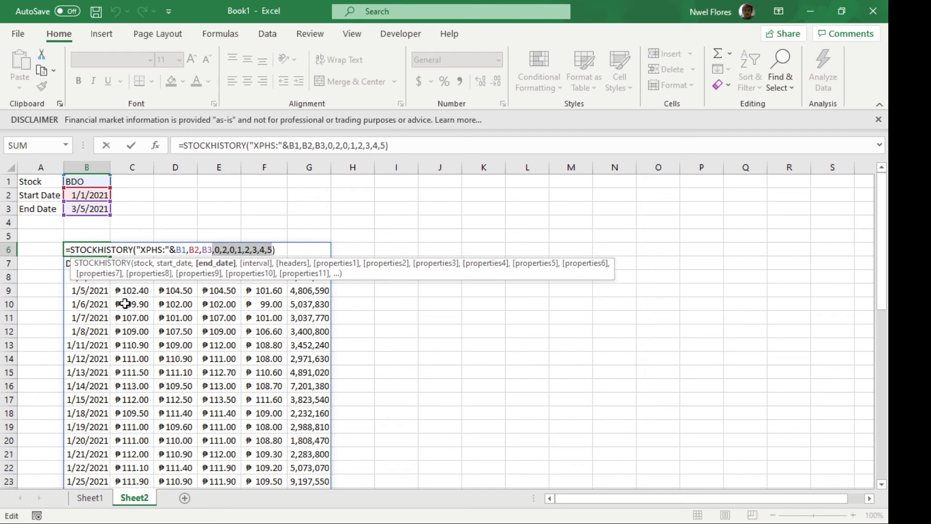
pyautogui.hotkey('shift', 'Right')
pyautogui.hotkey('shift', 'Left')
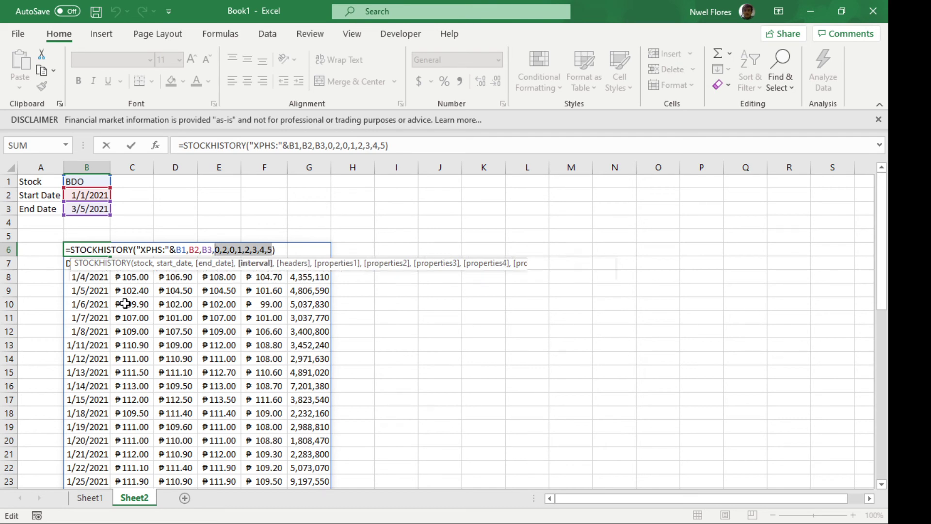
pyautogui.press('BackSpace')
pyautogui.press('Return')
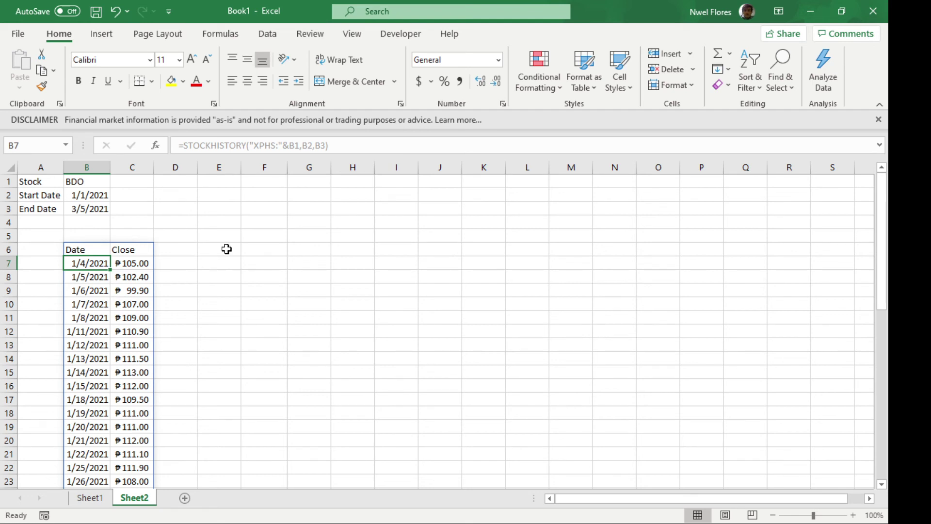
# - Enter BPI as the second stock ticker in cell C1
pyautogui.click(175, 185)
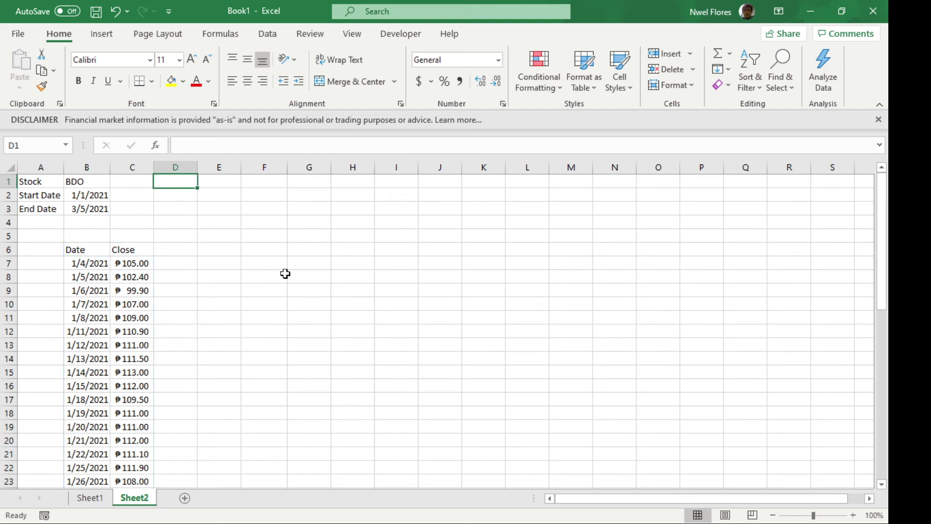
pyautogui.write('BPI')
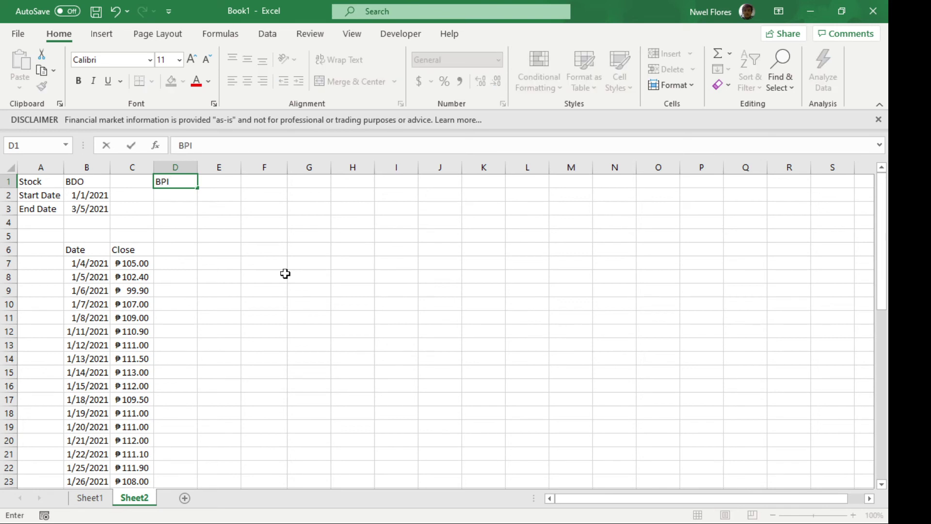
pyautogui.press('Return')
pyautogui.press('Up')
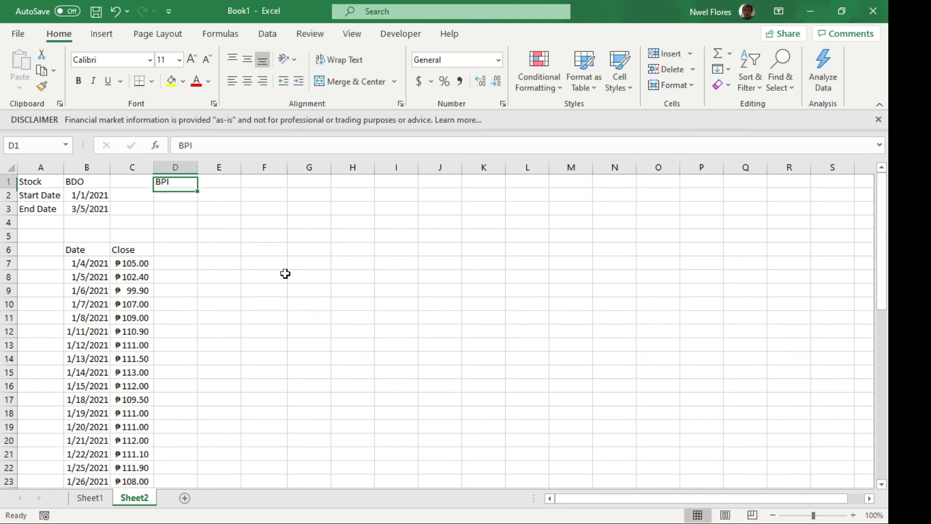
pyautogui.hotkey('ctrl', 'x')
pyautogui.press('Left')
pyautogui.hotkey('ctrl', 'v')
pyautogui.press('Down')
pyautogui.press('Down')
pyautogui.press('Down')
pyautogui.press('Down')
pyautogui.press('Down')
# - Enter =STOCKHISTORY(C1,B2,B3) in F6 to spill BPI's Date/Close table beside BDO's
pyautogui.press('Right')
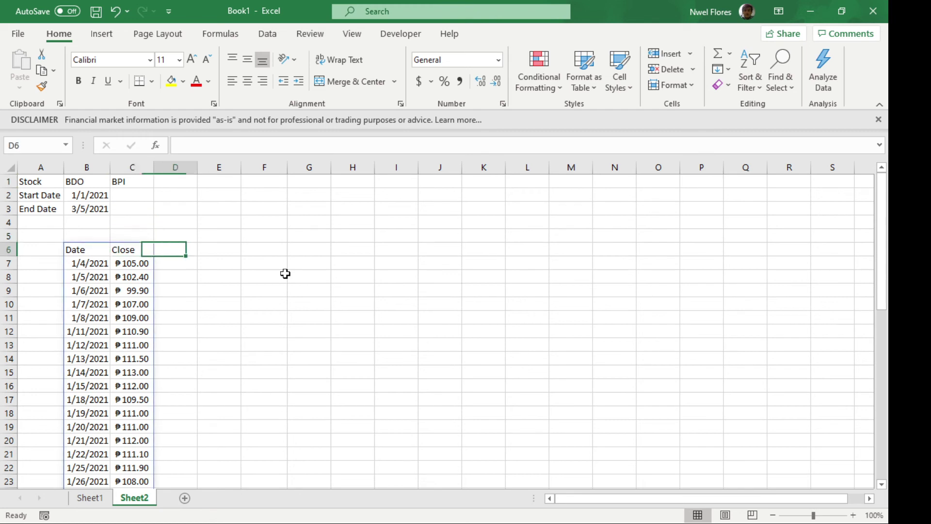
pyautogui.press('Right')
pyautogui.write('=')
pyautogui.press('Escape')
pyautogui.press('Right')
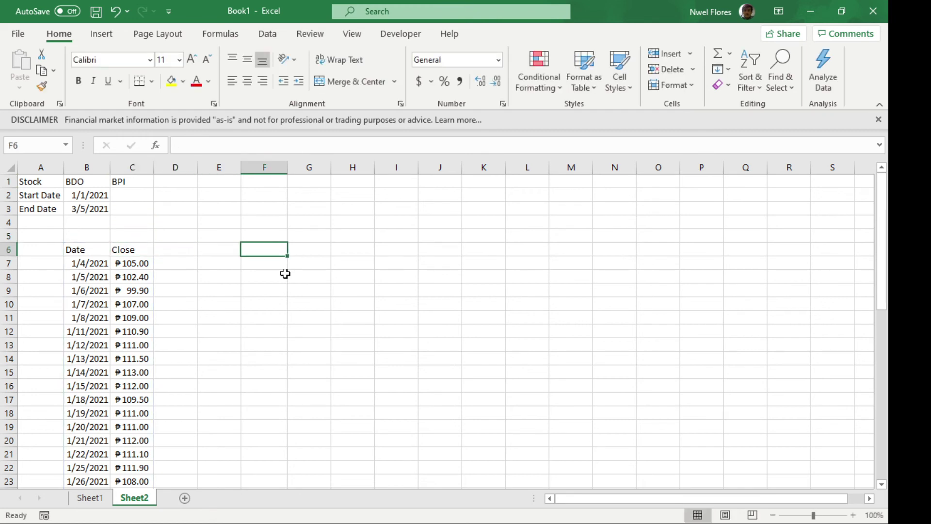
pyautogui.write('=stock')
pyautogui.press('Tab')
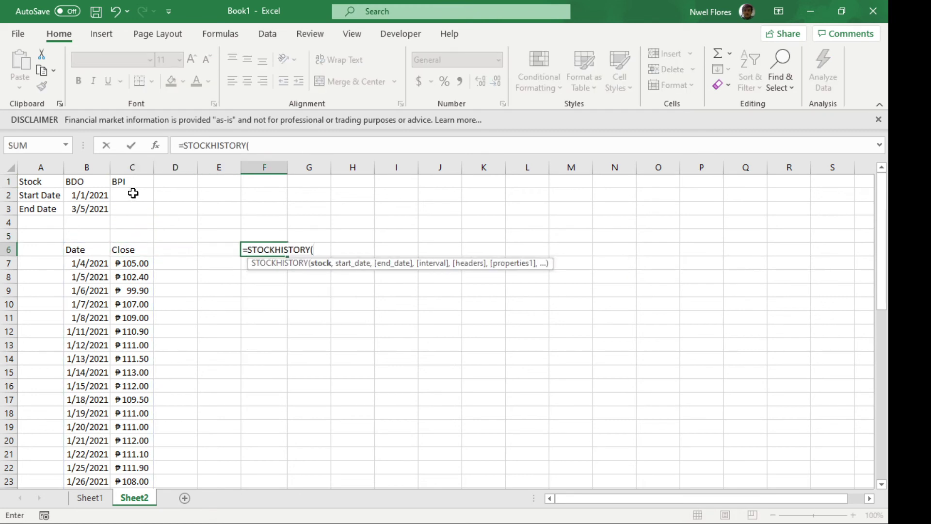
pyautogui.click(131, 182)
pyautogui.write(',')
pyautogui.click(99, 197)
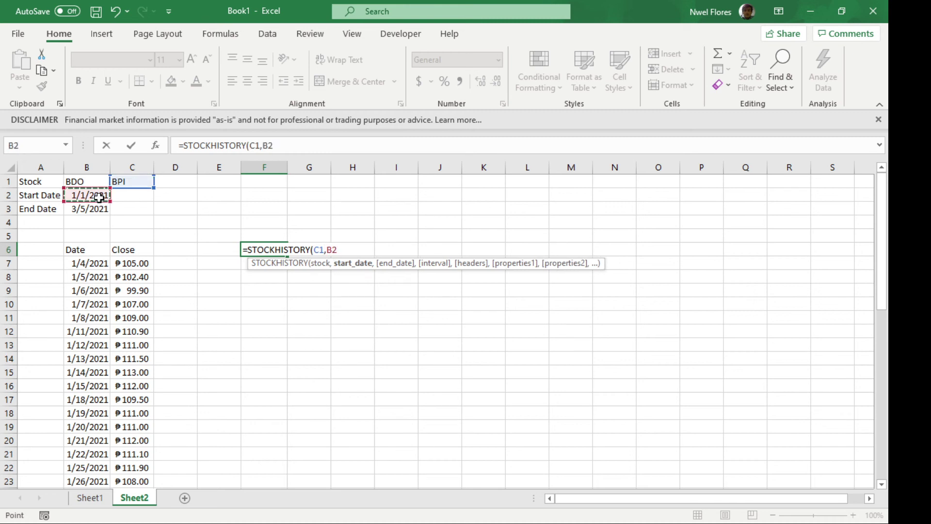
pyautogui.write(',')
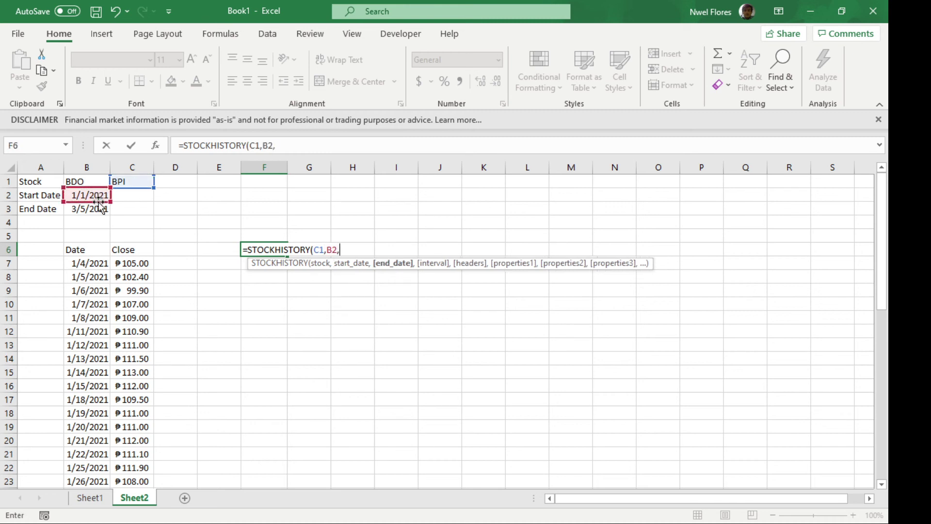
pyautogui.click(102, 209)
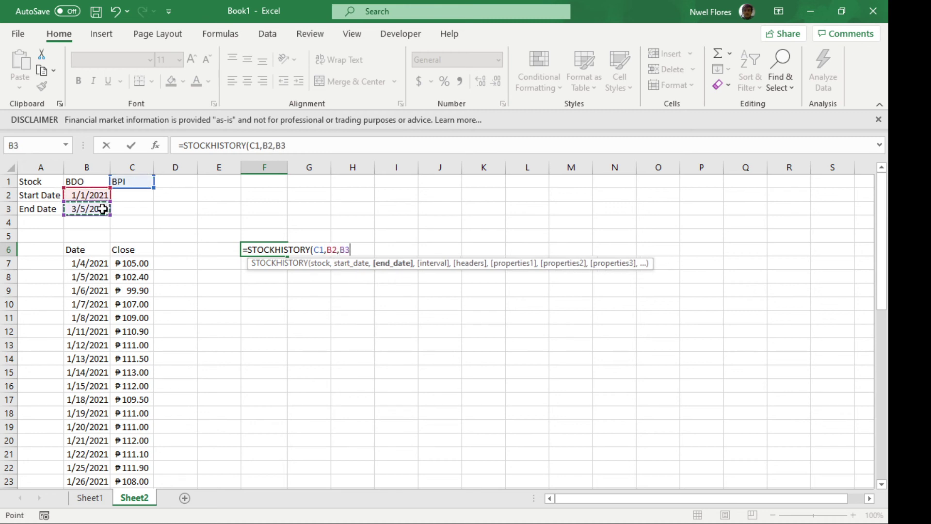
pyautogui.write(')')
pyautogui.press('Return')
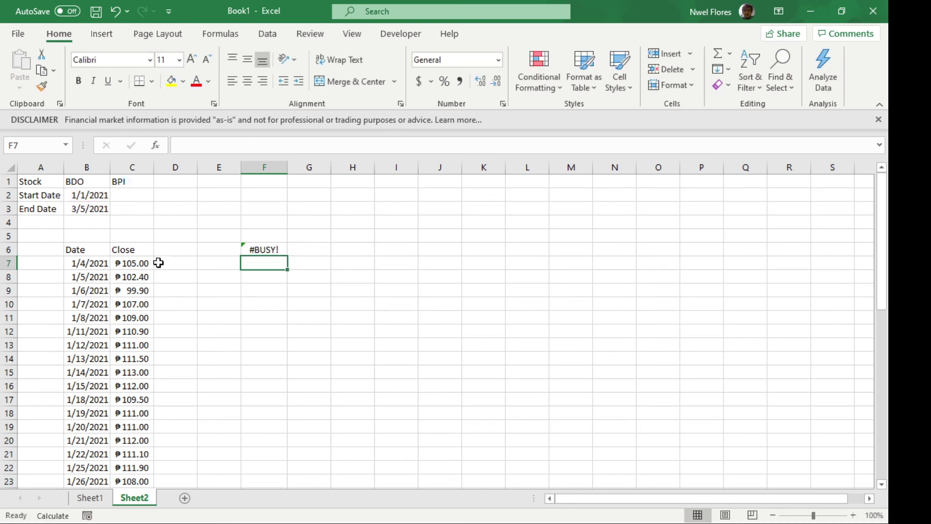
pyautogui.click(163, 250)
# - Head D6 'Change' and enter =C7-C7 in D7
pyautogui.write('Change')
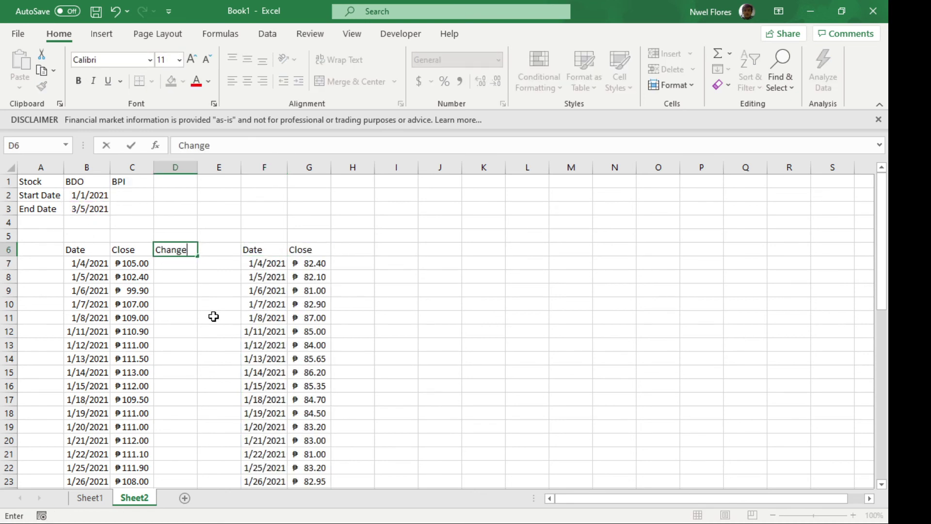
pyautogui.press('Return')
pyautogui.write('=')
pyautogui.press('Left')
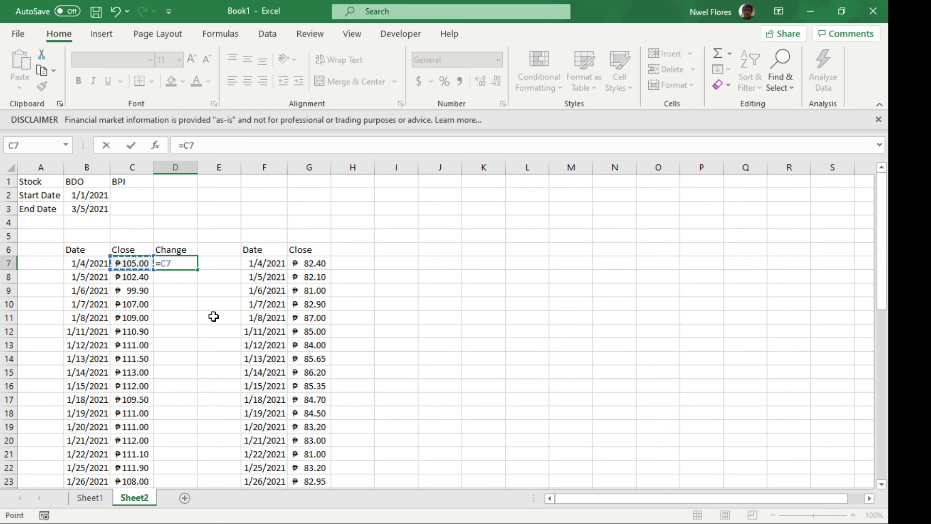
pyautogui.write('-')
pyautogui.press('Left')
pyautogui.press('Return')
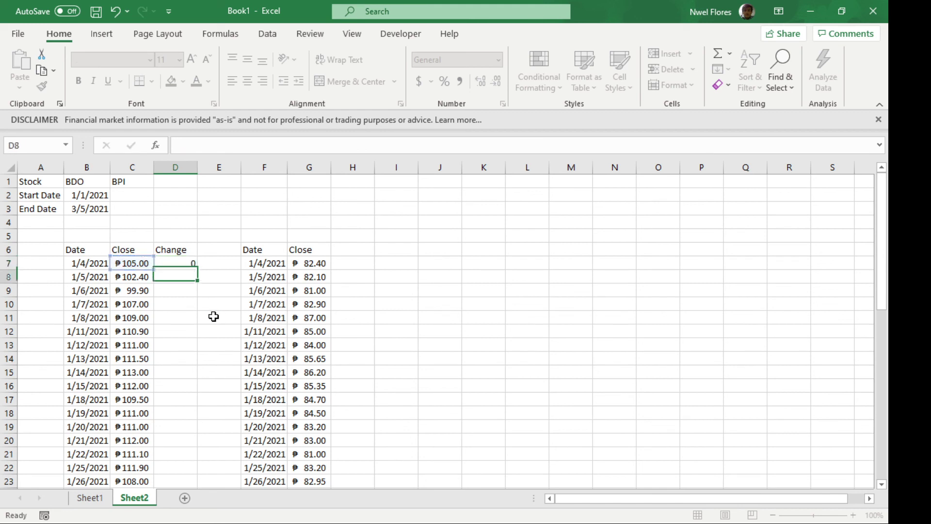
# - Enter =C8-C7 in D8 and fill it down column D
pyautogui.write('=')
pyautogui.press('Left')
pyautogui.write('-')
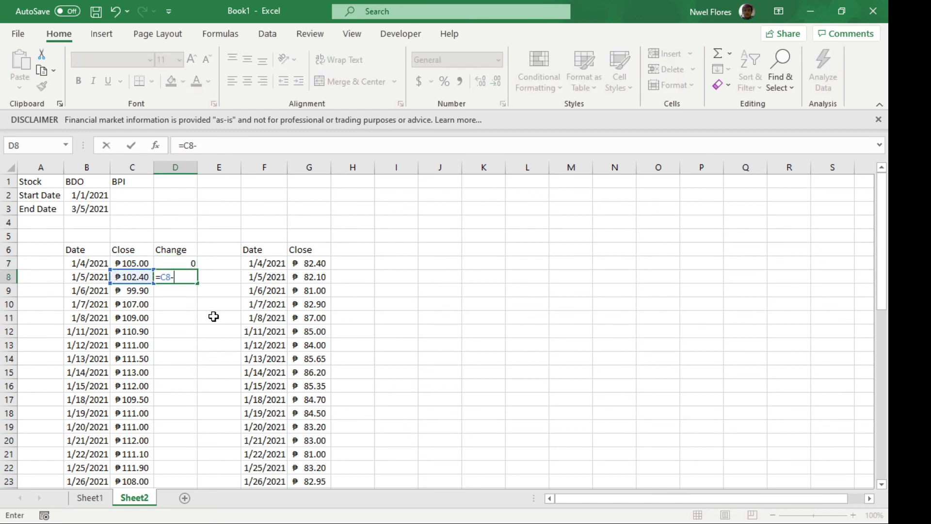
pyautogui.press('Left')
pyautogui.press('Up')
pyautogui.press('Return')
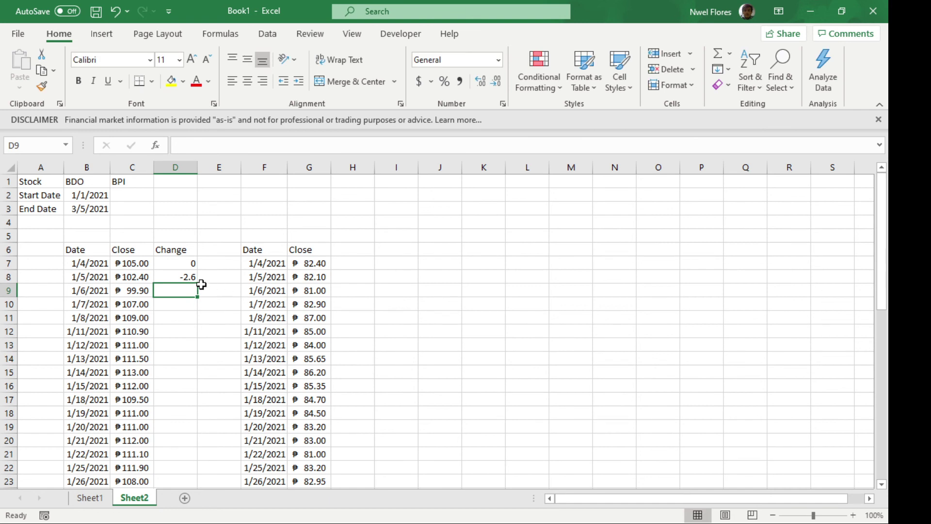
pyautogui.click(190, 279)
pyautogui.doubleClick(199, 282)
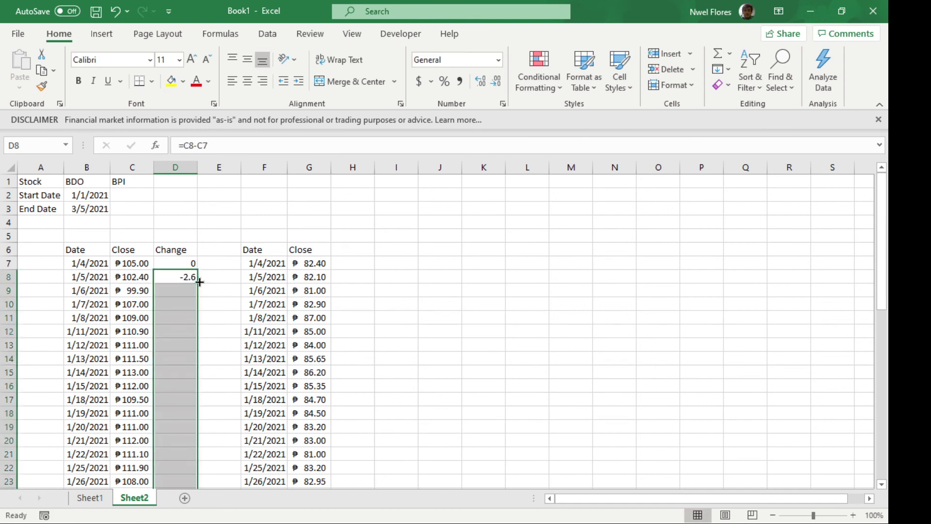
# - Head H6 'Change' and enter =G7-G7 in H7 for BPI
pyautogui.click(356, 253)
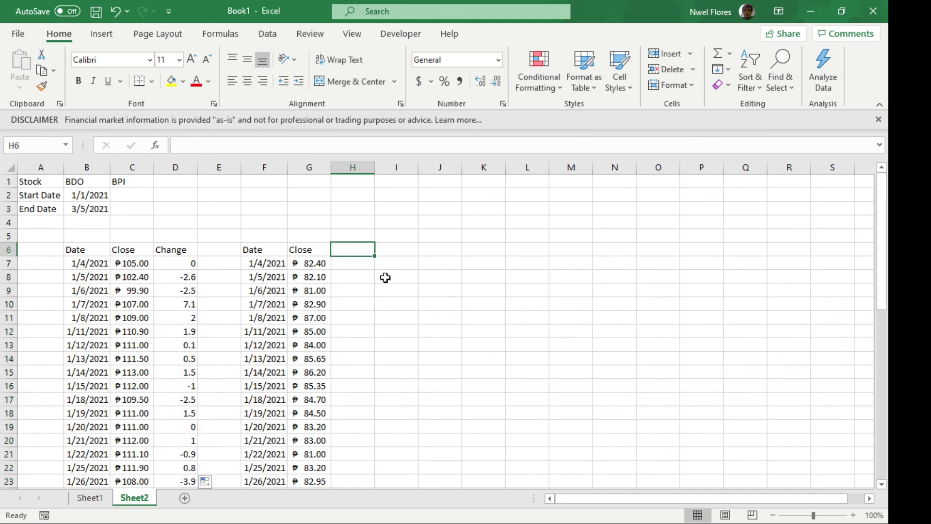
pyautogui.write('Change')
pyautogui.press('Return')
pyautogui.write('=')
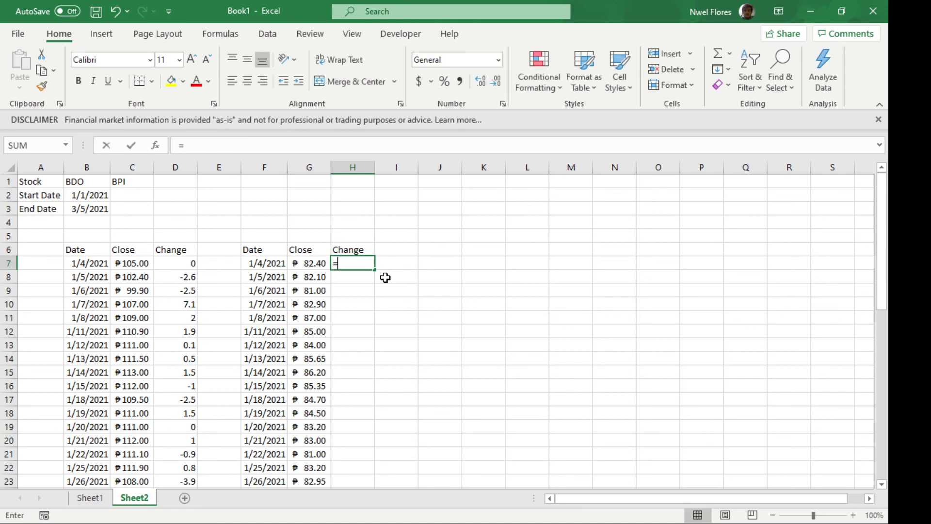
pyautogui.press('Left')
pyautogui.write('-')
pyautogui.press('Left')
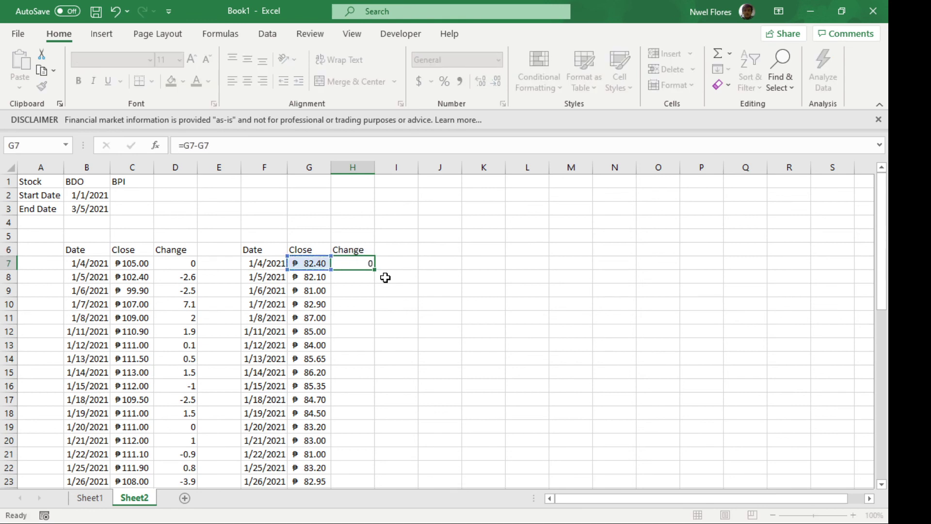
pyautogui.press('Return')
# - Enter =G8-G7 in H8 and fill it down column H
pyautogui.write('=')
pyautogui.press('Left')
pyautogui.write('-')
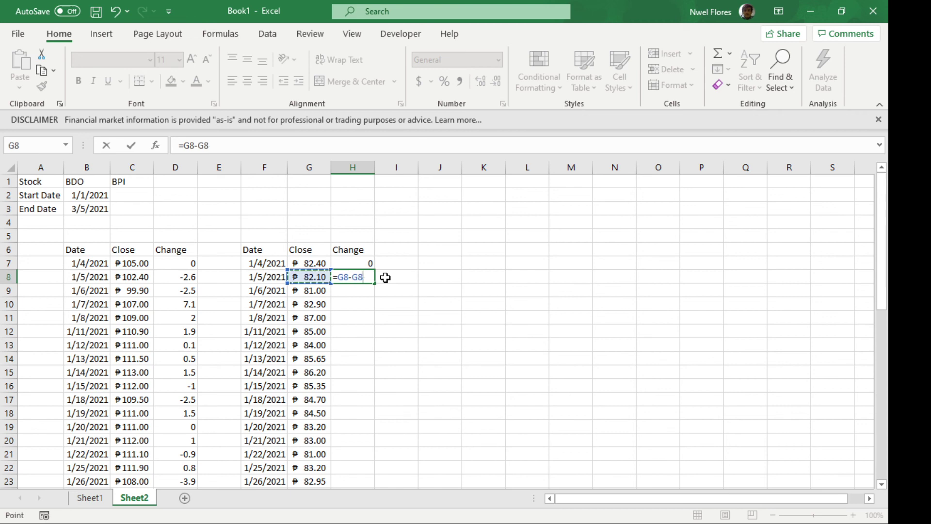
pyautogui.press('Left')
pyautogui.press('Up')
pyautogui.hotkey('ctrl', 'Return')
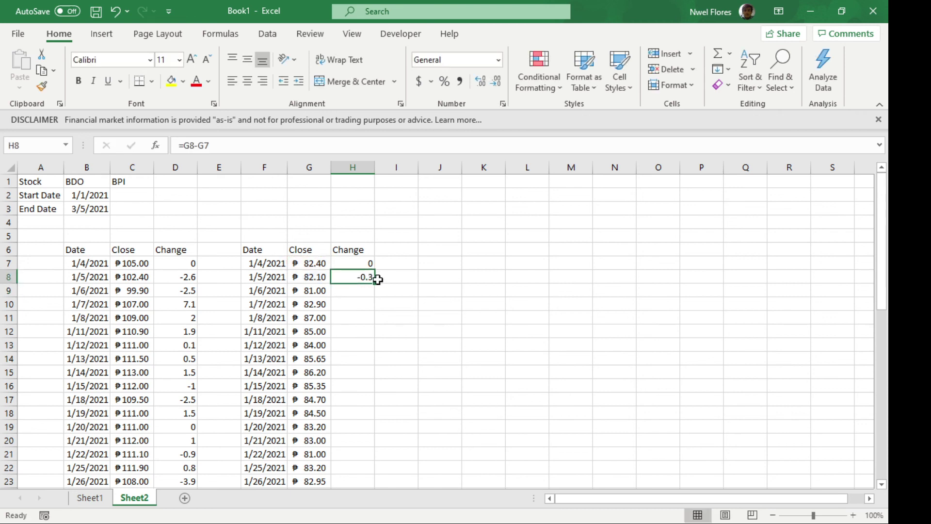
pyautogui.doubleClick(375, 282)
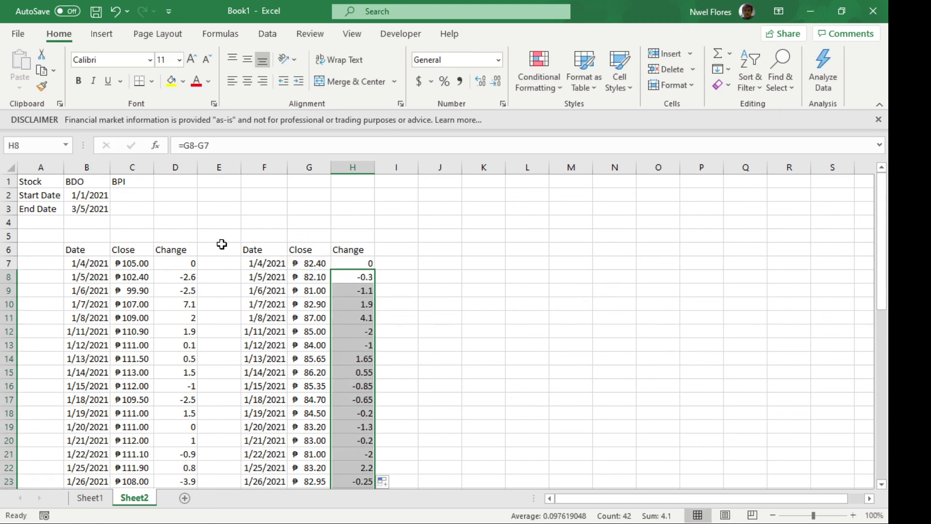
pyautogui.click(95, 236)
pyautogui.click(92, 246)
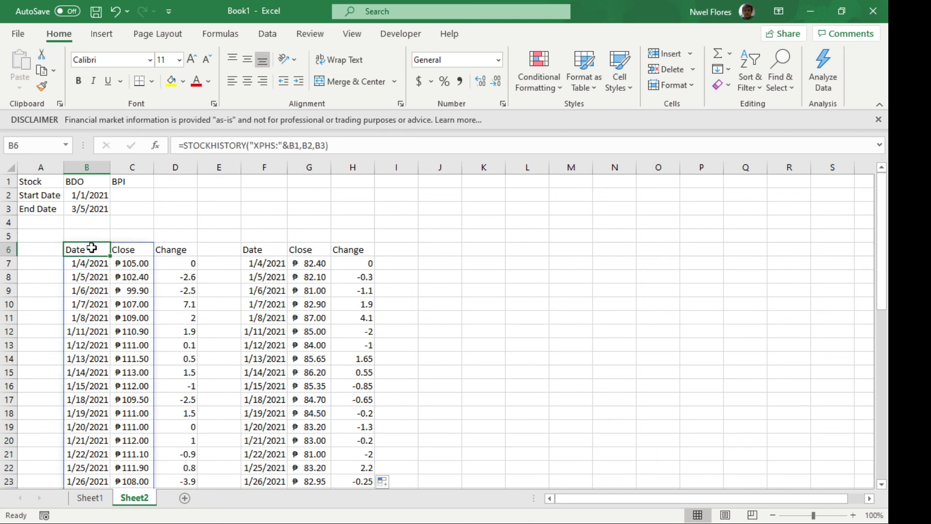
pyautogui.click(255, 251)
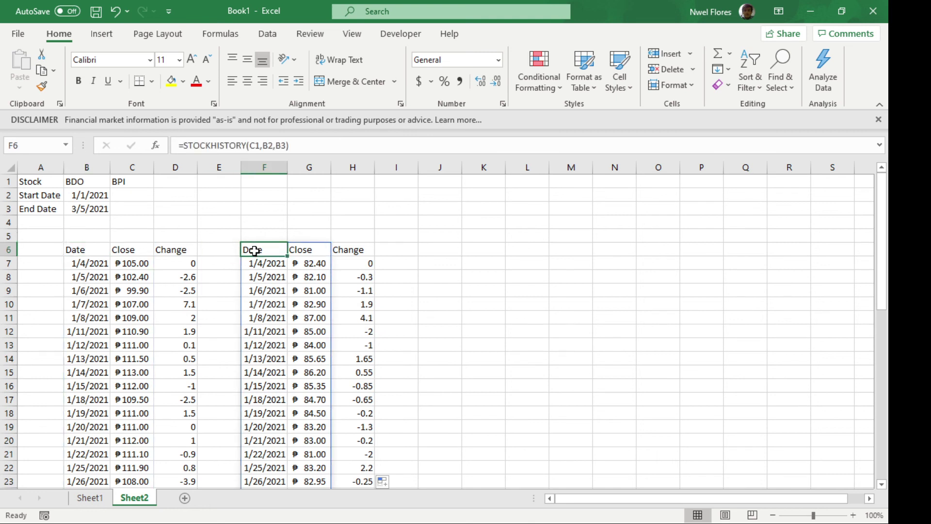
pyautogui.click(190, 261)
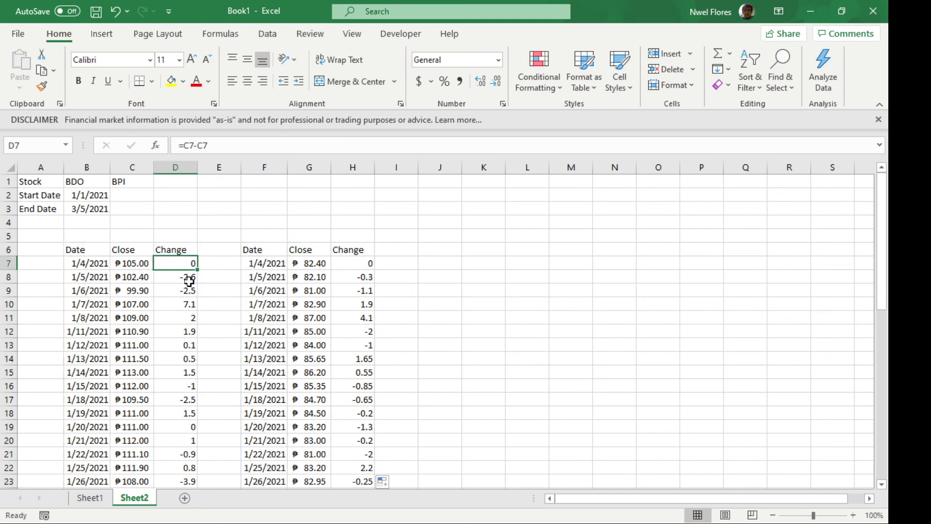
pyautogui.scroll(-7, 315, 296)
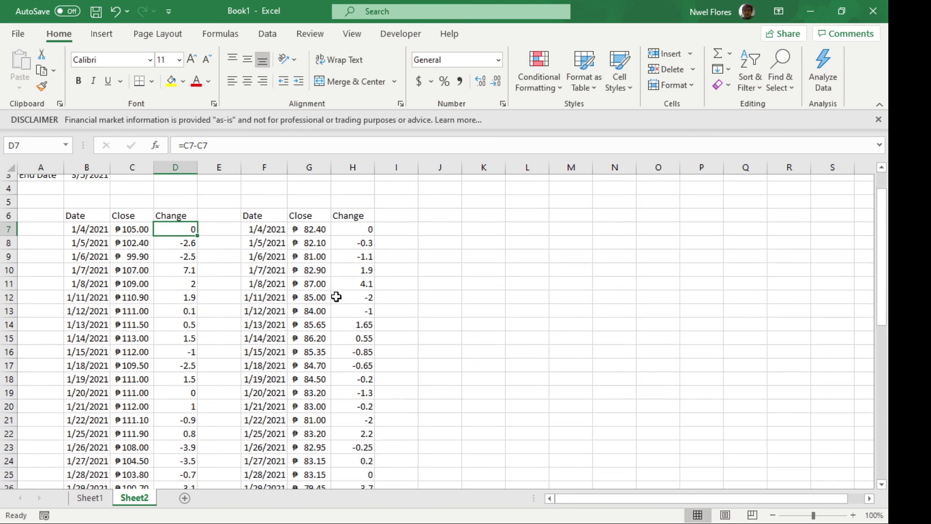
pyautogui.scroll(-2, 338, 296)
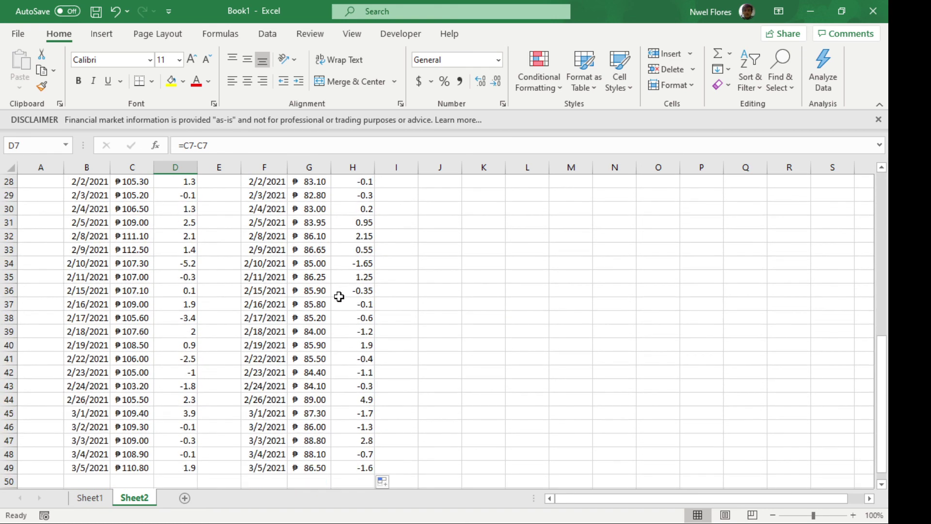
pyautogui.scroll(9, 339, 296)
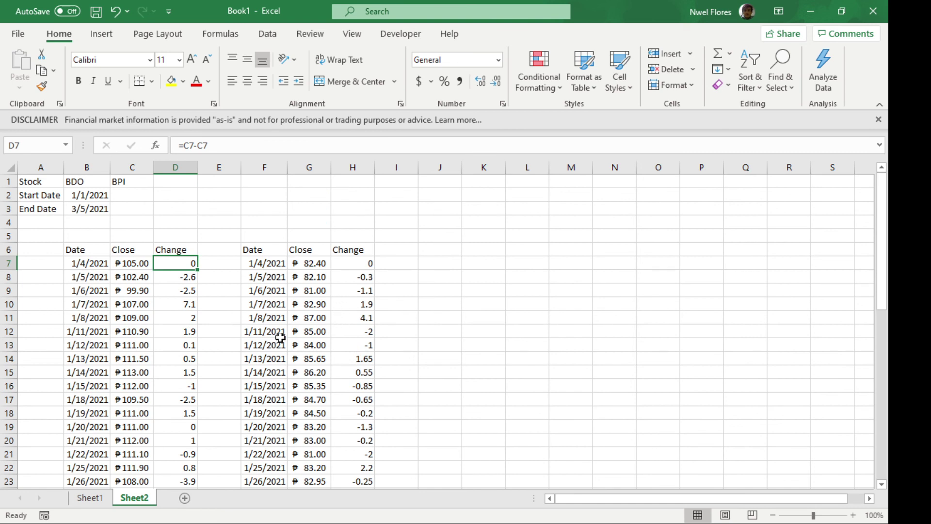
pyautogui.click(98, 251)
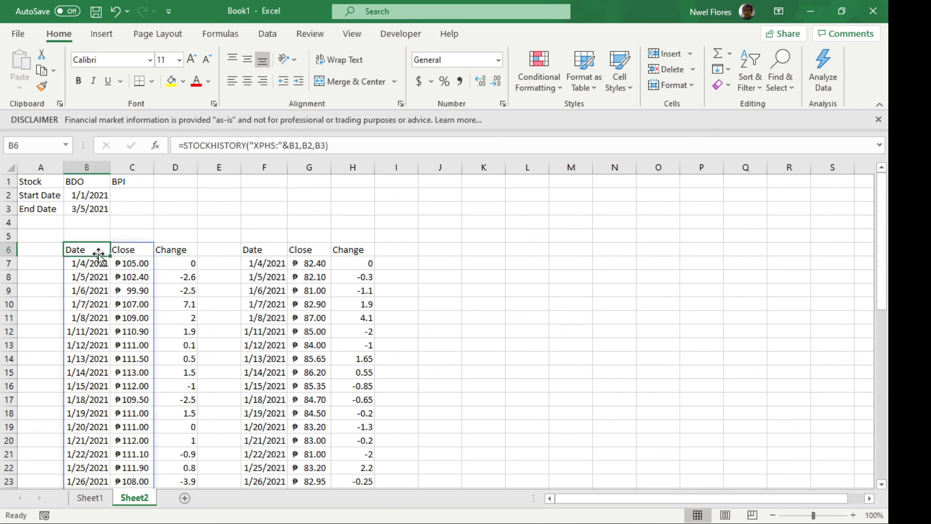
# - Switch to Sheet1's ten-stock Philippine watchlist table
pyautogui.click(90, 498)
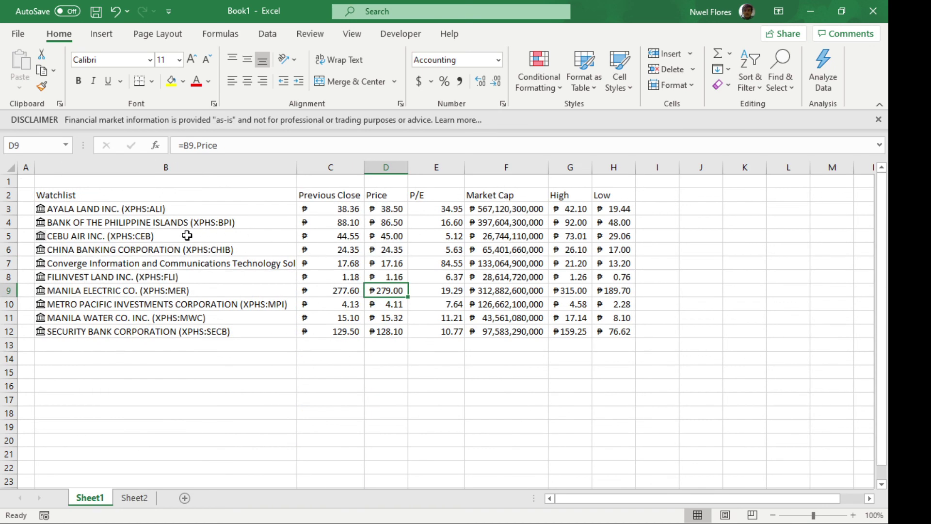